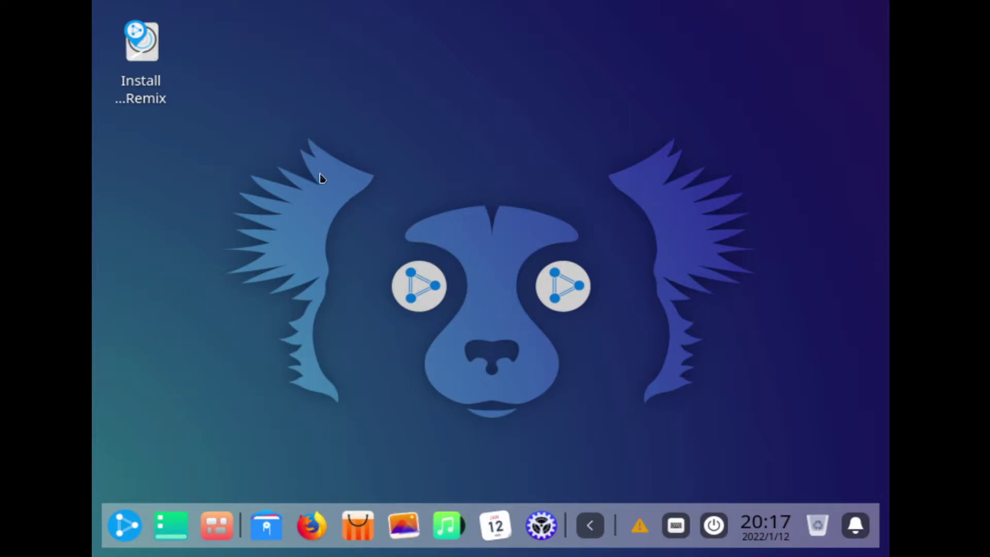
Step: Show all application categories in the launcher and view the apps in the Internet category
{"action": "left_click", "coordinate": [129, 531]}
{"action": "left_click", "coordinate": [253, 457]}
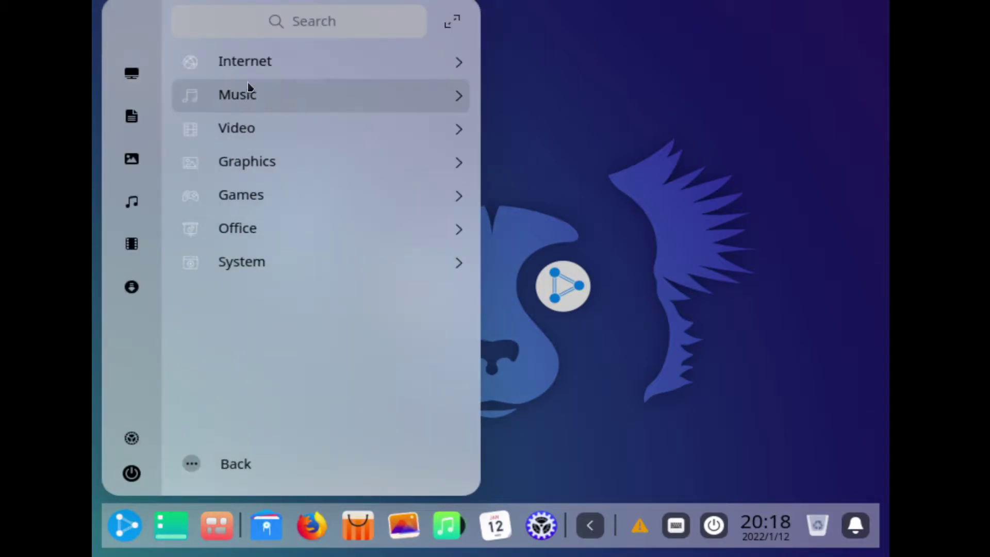
{"action": "left_click", "coordinate": [287, 31]}
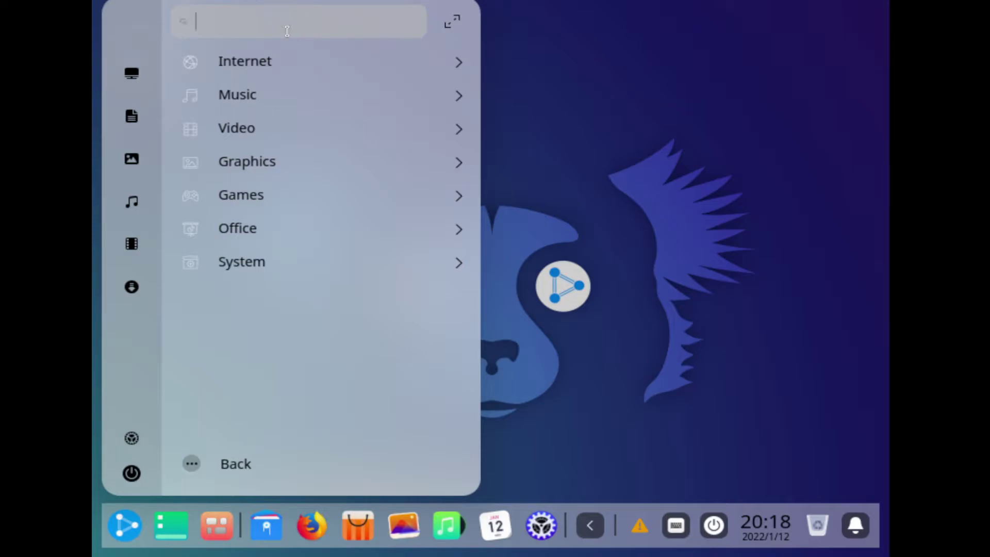
{"action": "left_click", "coordinate": [283, 62]}
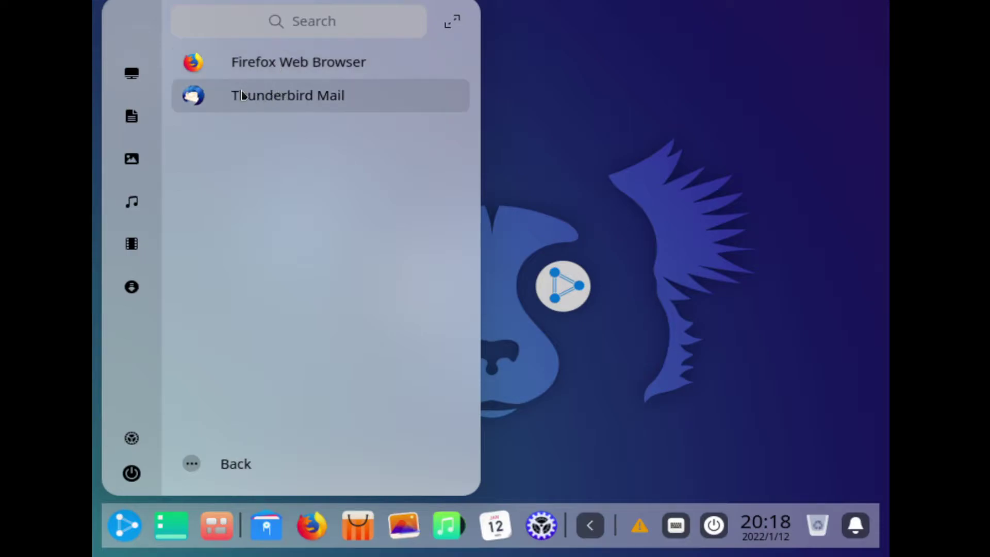
{"action": "left_click", "coordinate": [210, 463]}
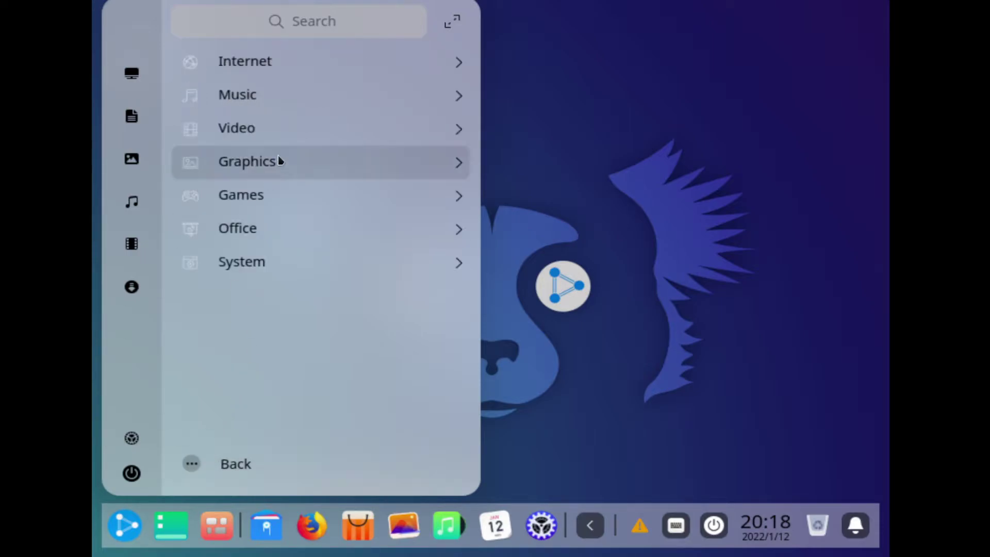
Step: Launch the Music application from the launcher's Music category and make the dock slightly taller
{"action": "left_click", "coordinate": [286, 98]}
{"action": "left_click", "coordinate": [256, 72]}
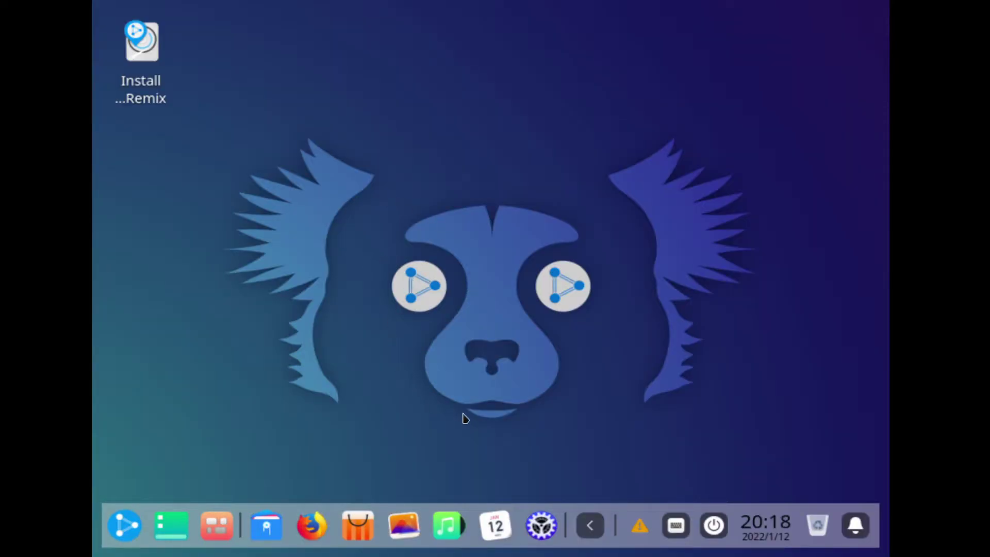
{"action": "left_click", "coordinate": [451, 532]}
{"action": "mouse_move", "coordinate": [447, 503]}
{"action": "left_mouse_down"}
{"action": "mouse_move", "coordinate": [447, 493]}
{"action": "mouse_move", "coordinate": [447, 501]}
{"action": "left_mouse_up"}
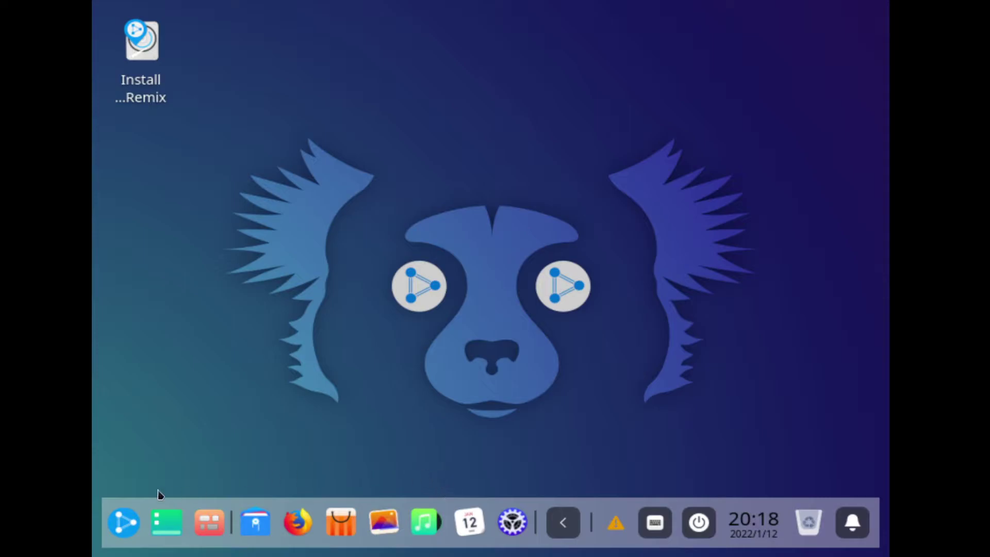
Step: Reopen the launcher and view the apps in its Video category
{"action": "left_click", "coordinate": [134, 524]}
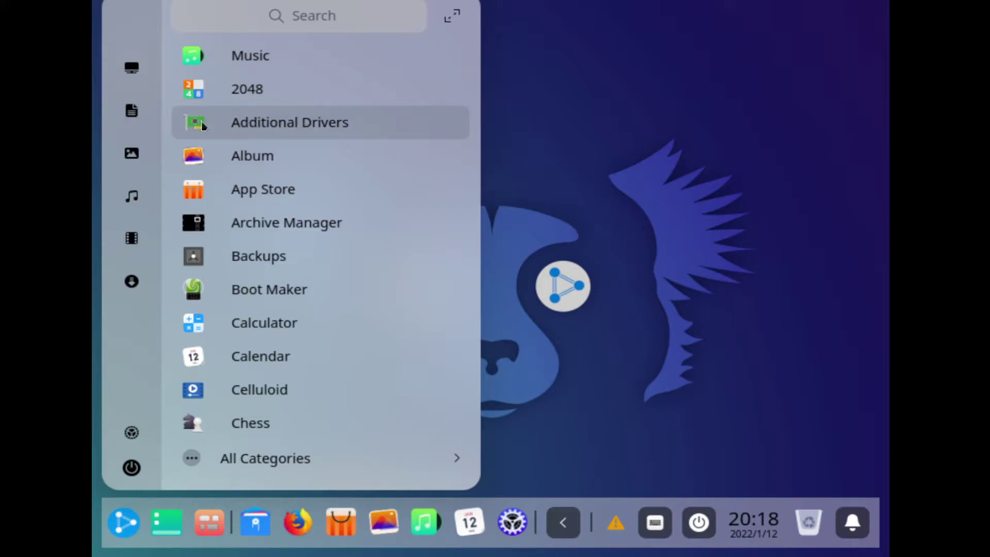
{"action": "left_click", "coordinate": [249, 459]}
{"action": "left_click", "coordinate": [287, 126]}
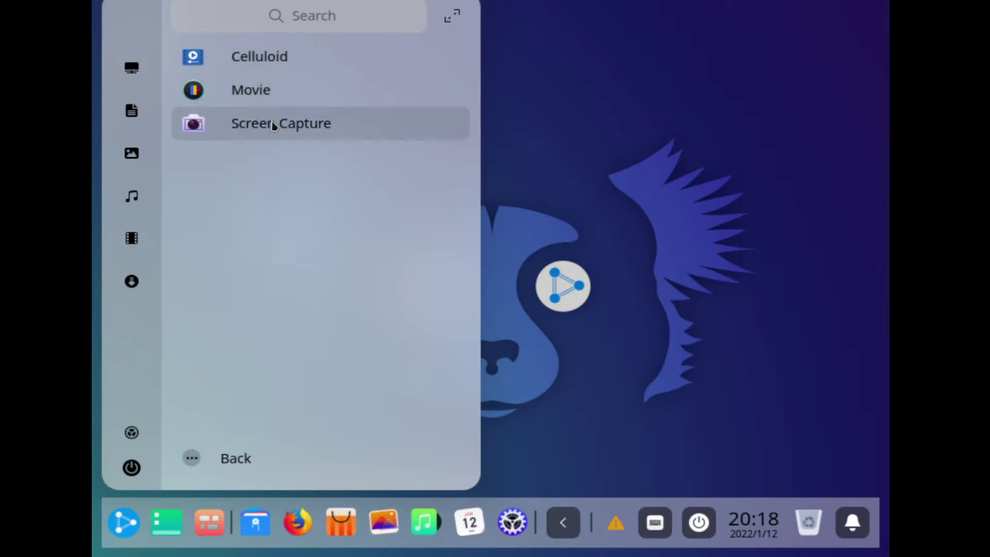
Step: Open Image Viewer from the Graphics category and close its window again
{"action": "left_click", "coordinate": [228, 455]}
{"action": "left_click", "coordinate": [273, 158]}
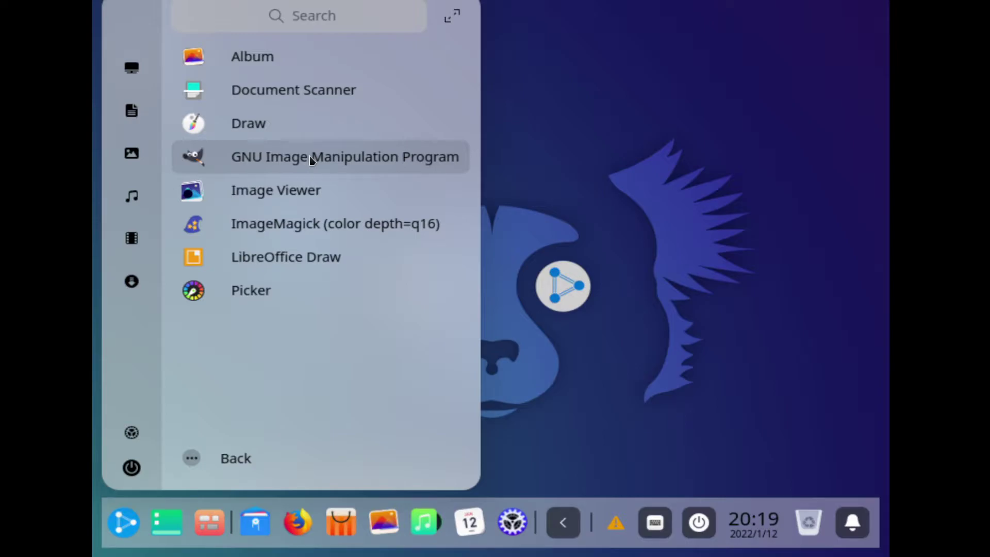
{"action": "left_click", "coordinate": [305, 196]}
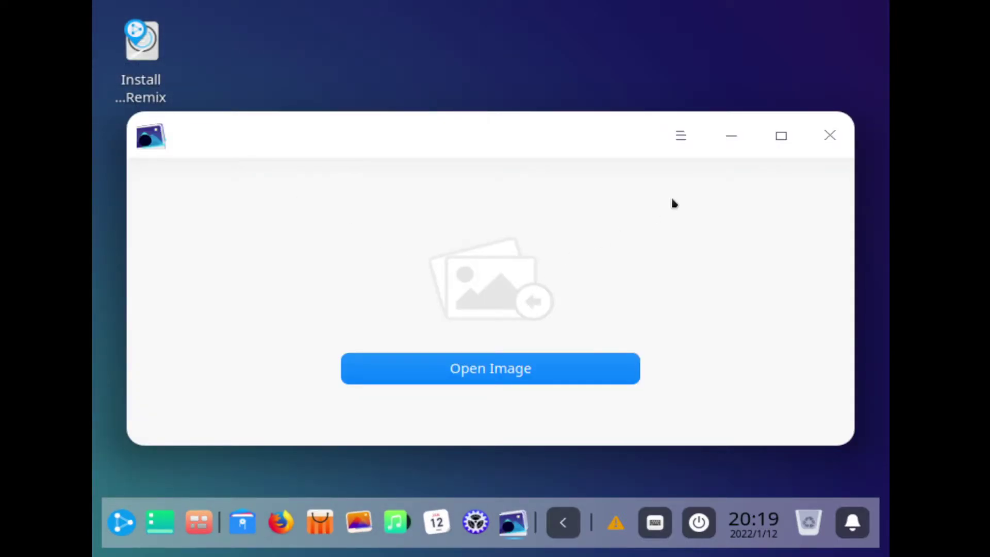
{"action": "left_click", "coordinate": [823, 145]}
Step: Look through the apps in the launcher's Graphics, Games and Office categories
{"action": "left_click", "coordinate": [119, 523]}
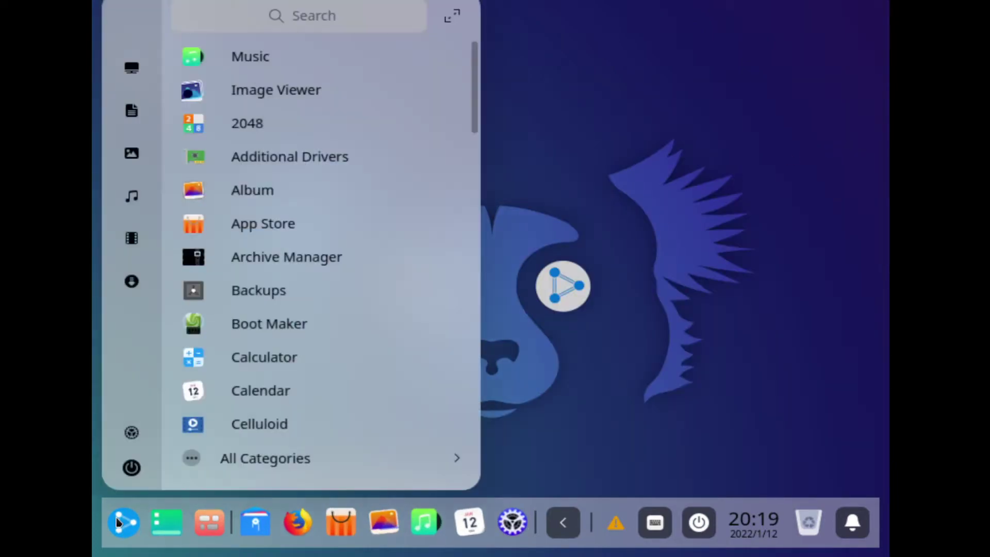
{"action": "left_click", "coordinate": [221, 462]}
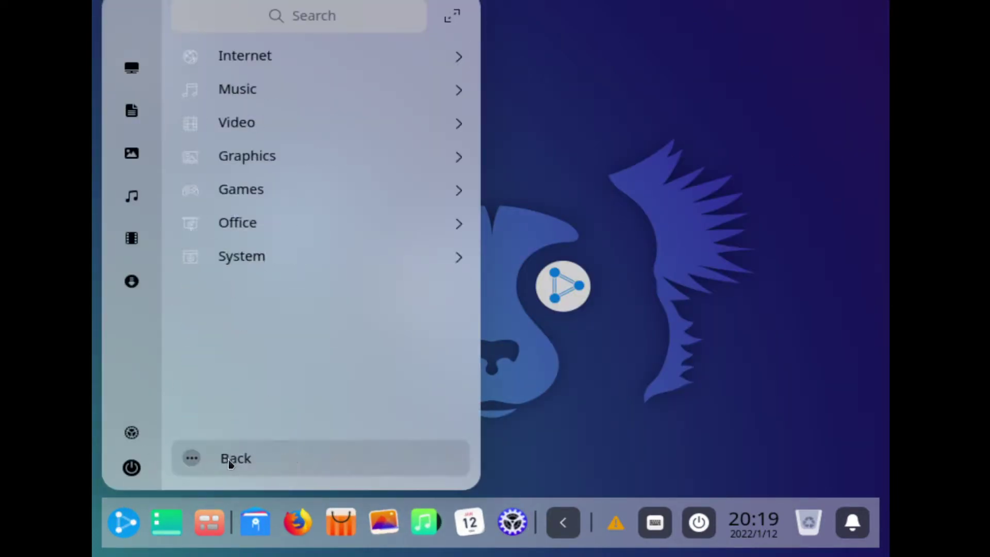
{"action": "left_click", "coordinate": [265, 165]}
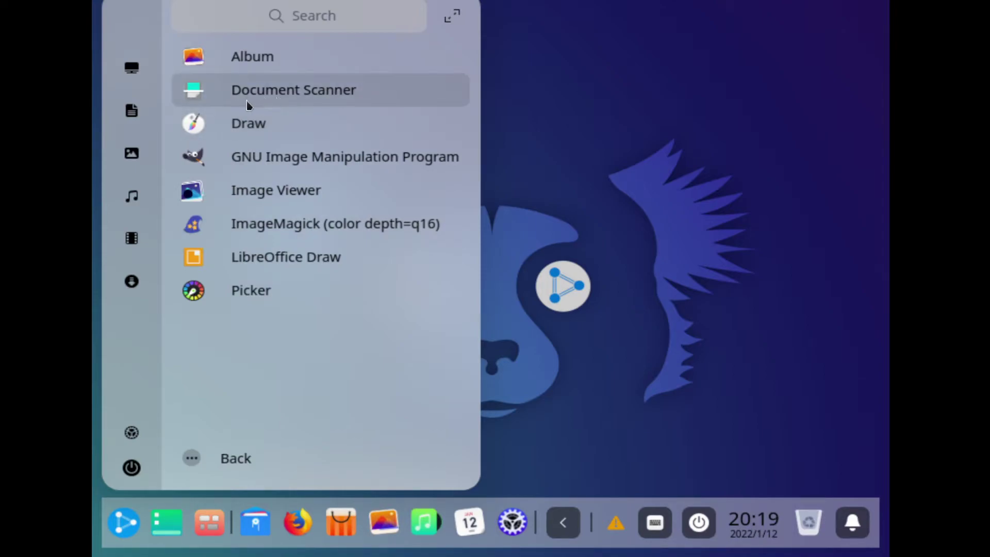
{"action": "left_click", "coordinate": [232, 460]}
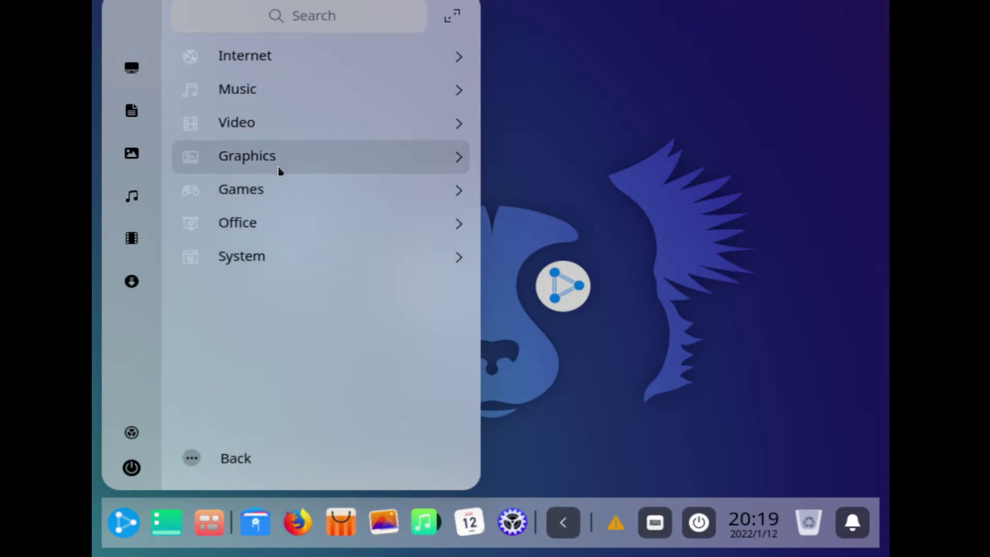
{"action": "left_click", "coordinate": [277, 189]}
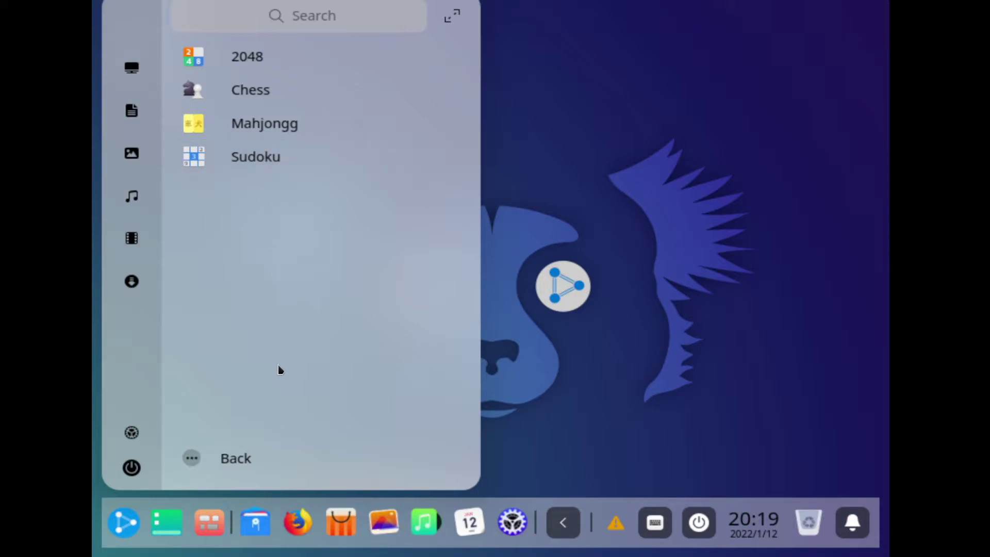
{"action": "left_click", "coordinate": [243, 458]}
{"action": "left_click", "coordinate": [262, 237]}
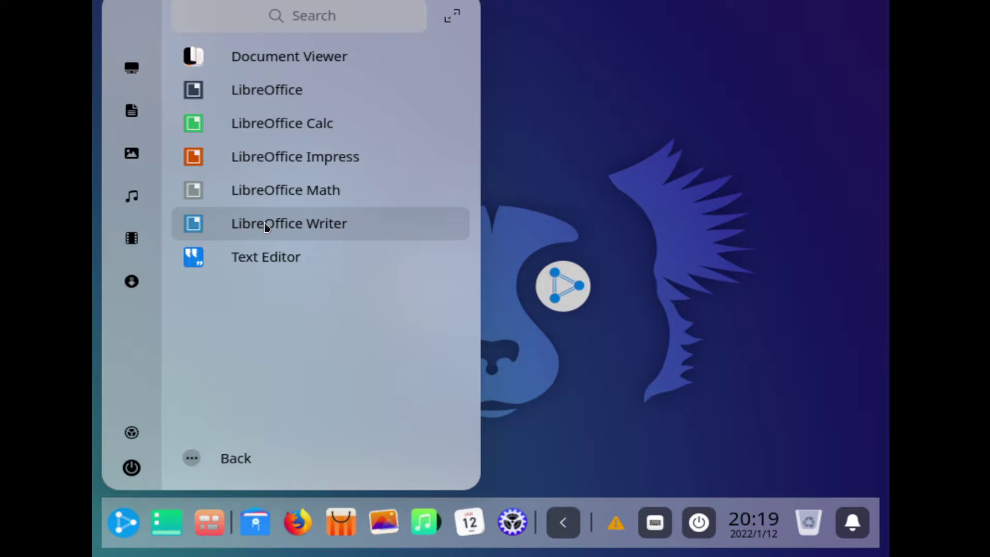
Step: Launch the App Store from the launcher's System category
{"action": "left_click", "coordinate": [228, 459]}
{"action": "left_click", "coordinate": [268, 268]}
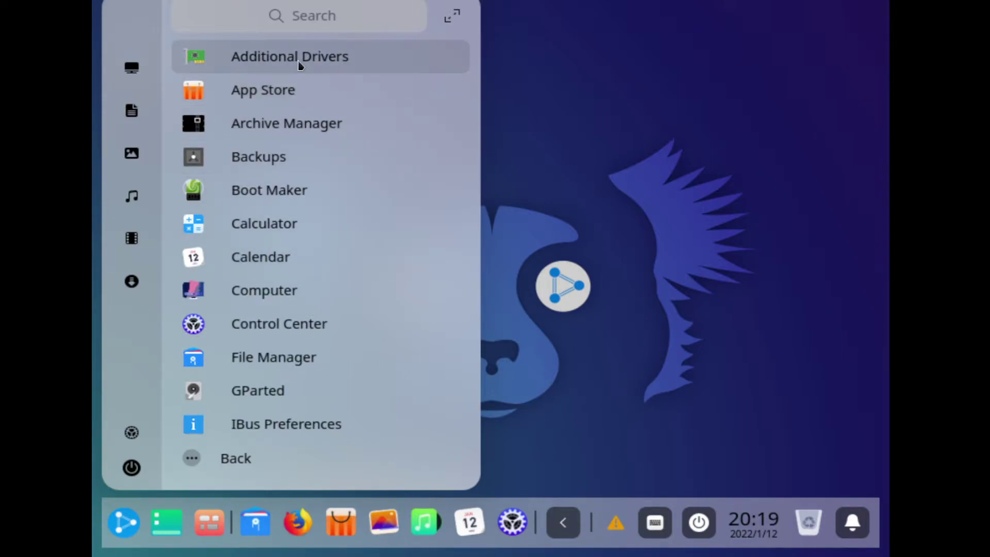
{"action": "left_click", "coordinate": [279, 99]}
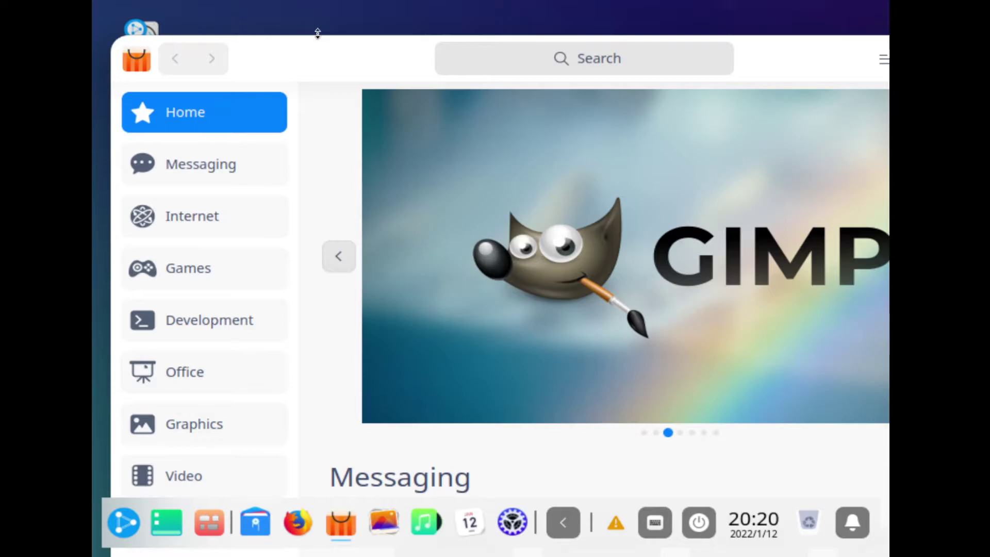
Step: Move the App Store window around the desktop to inspect its edges and bring its category list within reach
{"action": "left_click_drag", "start_coordinate": [405, 58], "coordinate": [239, 33]}
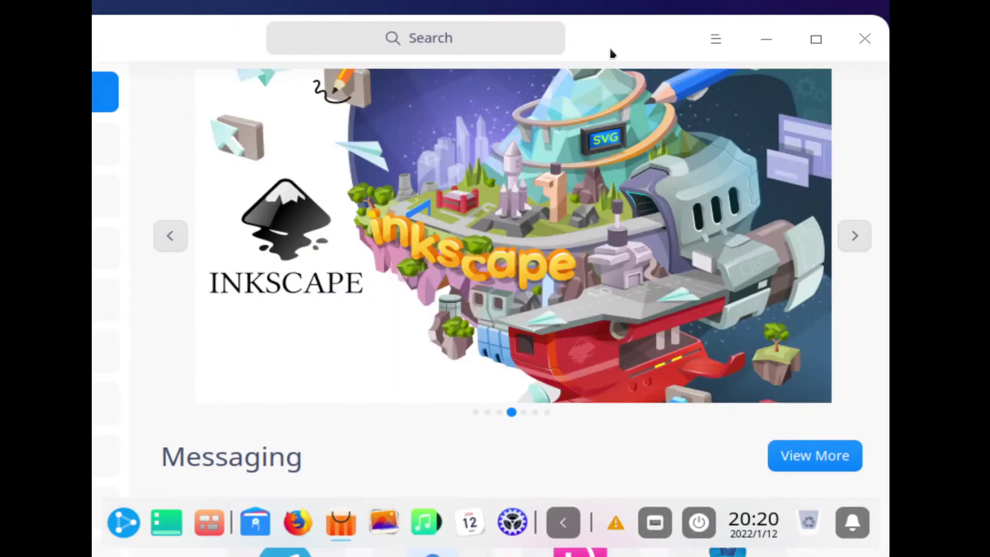
{"action": "left_click_drag", "start_coordinate": [612, 53], "coordinate": [484, 62]}
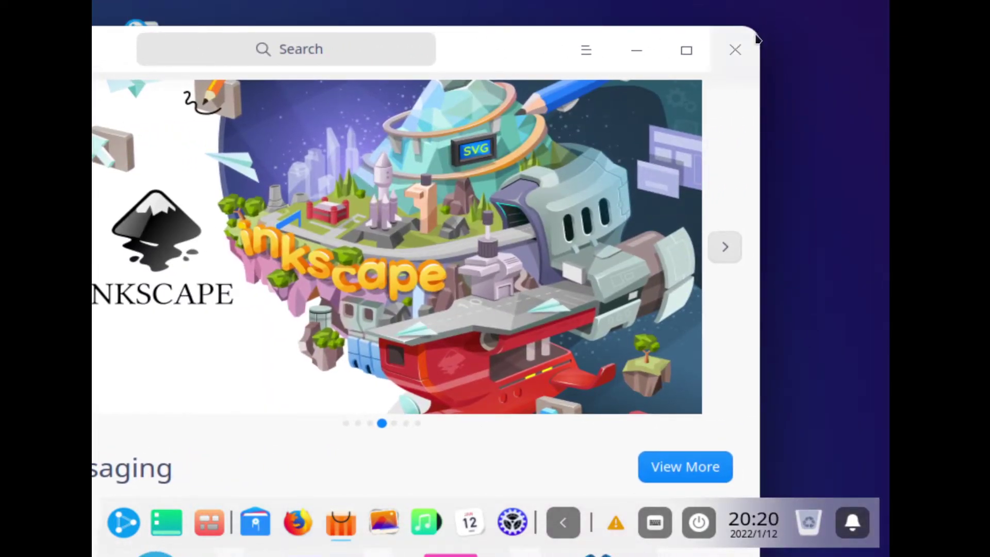
{"action": "left_click_drag", "start_coordinate": [743, 296], "coordinate": [783, 166]}
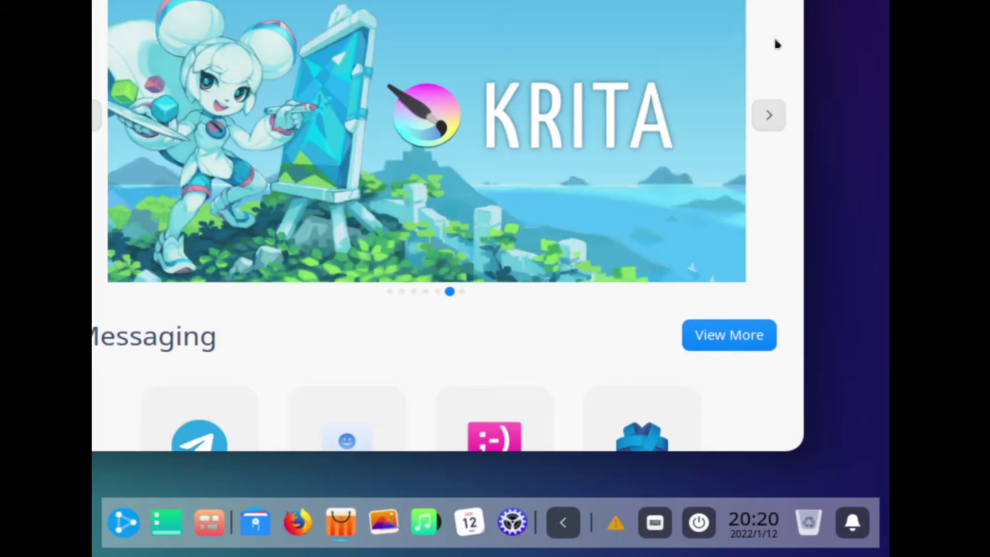
{"action": "left_click_drag", "start_coordinate": [776, 40], "coordinate": [851, 178]}
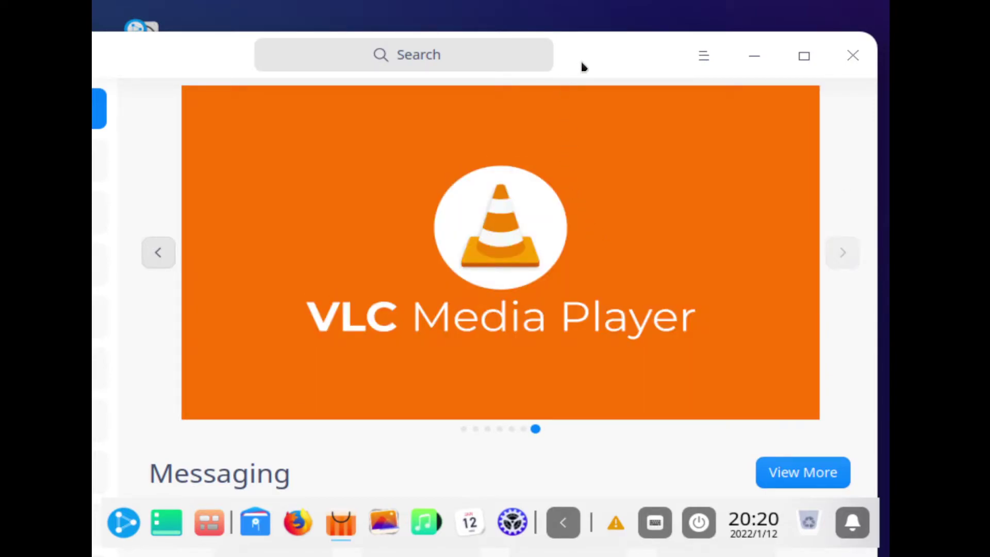
{"action": "left_click_drag", "start_coordinate": [591, 64], "coordinate": [707, 44]}
Step: Browse the Messaging, Internet and Games categories of the App Store, going far down the games list
{"action": "left_click", "coordinate": [187, 152]}
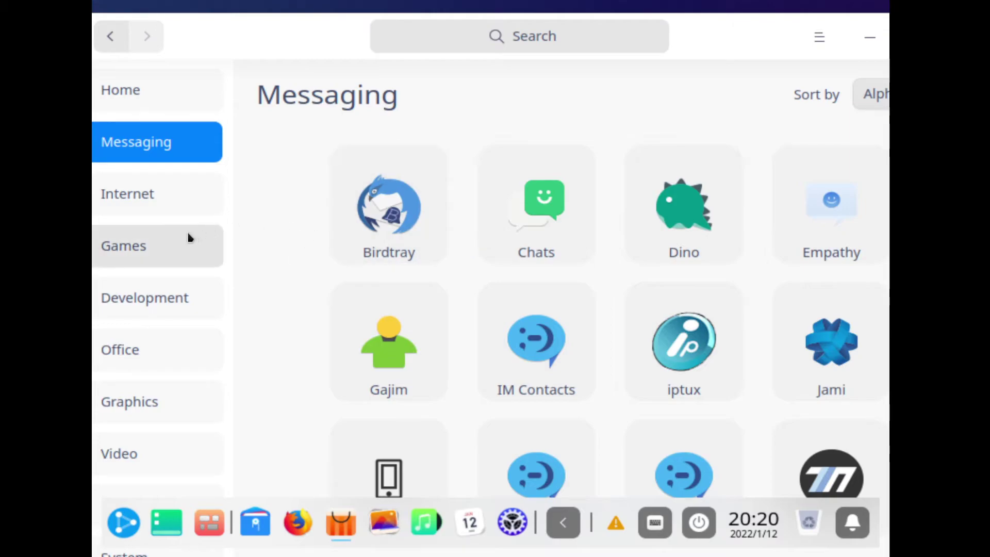
{"action": "left_click", "coordinate": [168, 202]}
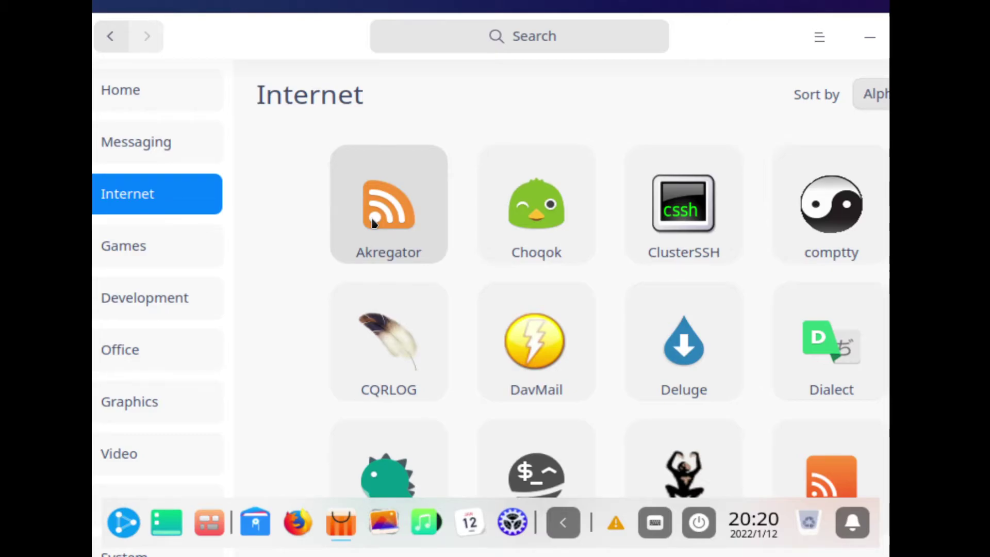
{"action": "left_click", "coordinate": [193, 258]}
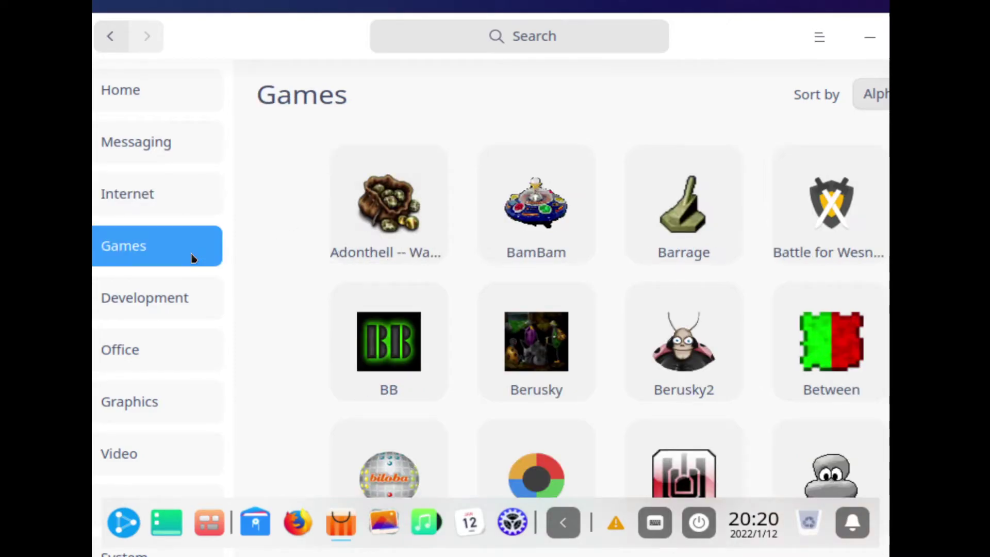
{"action": "scroll", "coordinate": [531, 232], "scroll_direction": "down", "scroll_amount": 10}
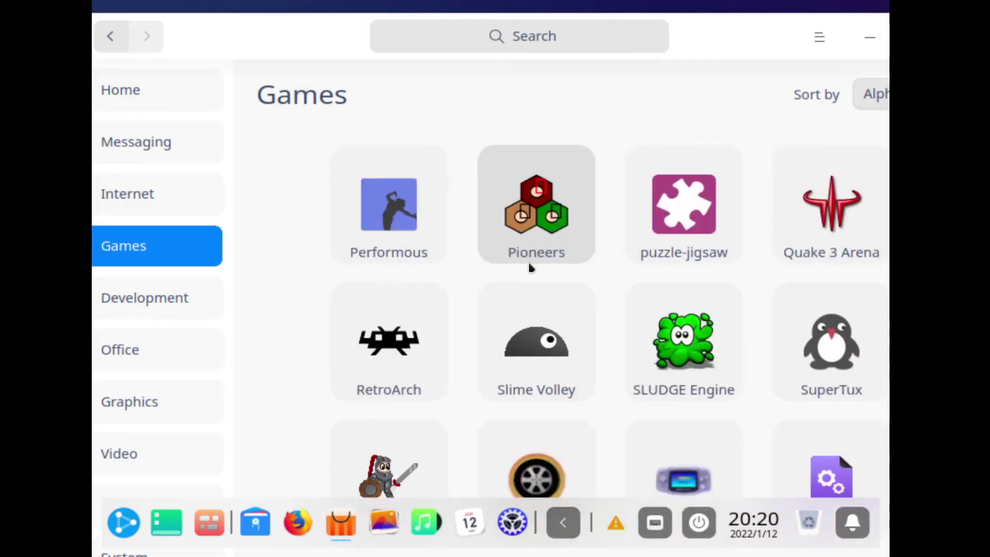
{"action": "scroll", "coordinate": [531, 268], "scroll_direction": "down", "scroll_amount": 3}
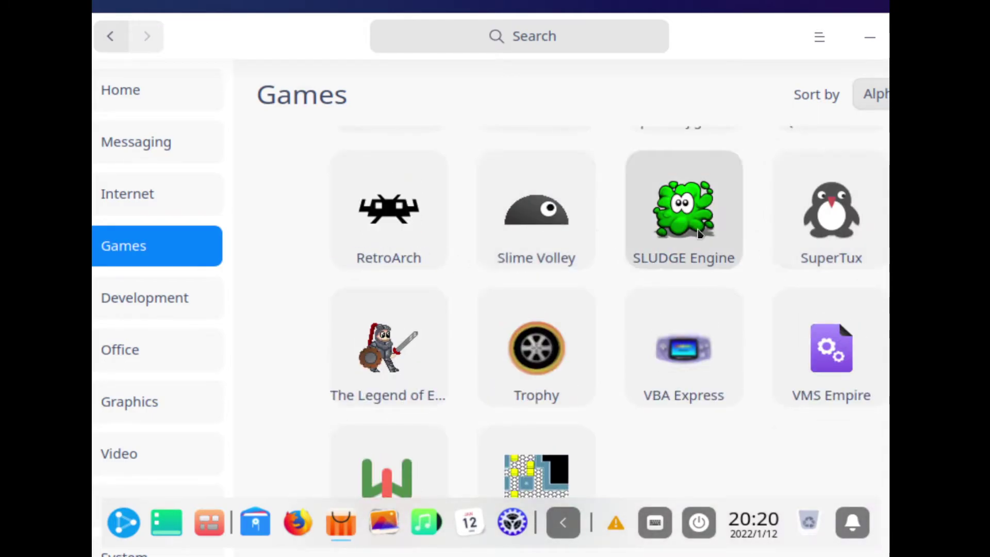
Step: Browse the App Store's Development, Office, Graphics and Video categories, looking through the list of video apps
{"action": "left_click", "coordinate": [168, 305]}
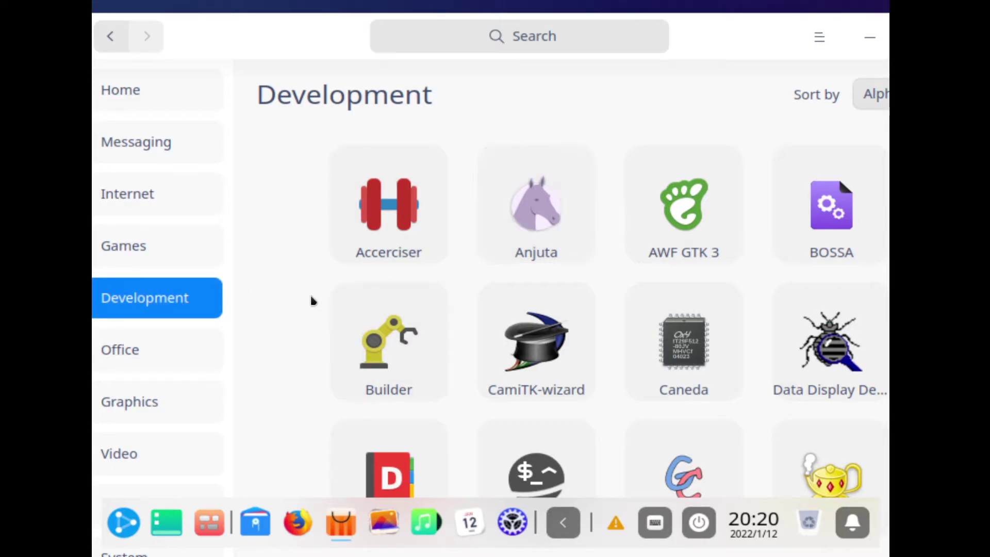
{"action": "left_click", "coordinate": [151, 369]}
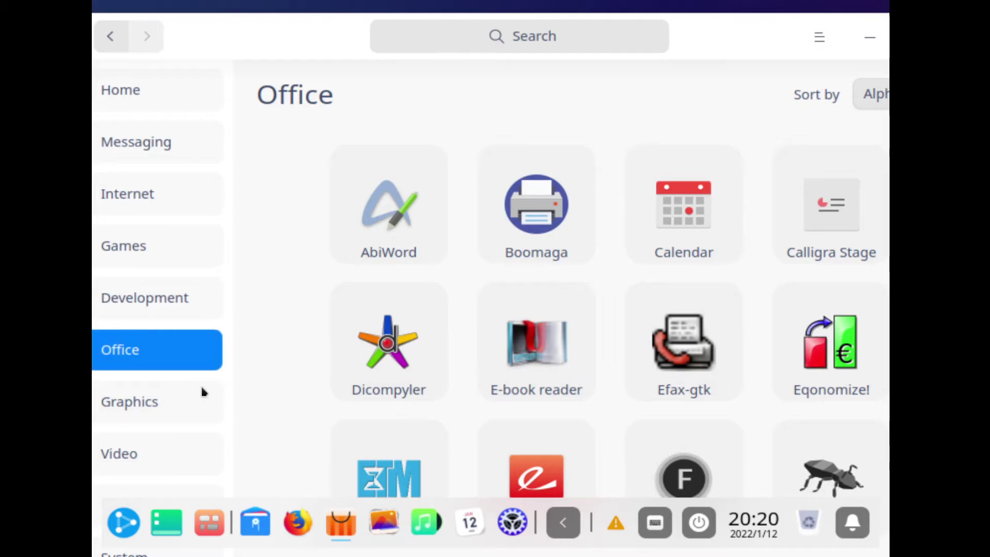
{"action": "left_click", "coordinate": [153, 409]}
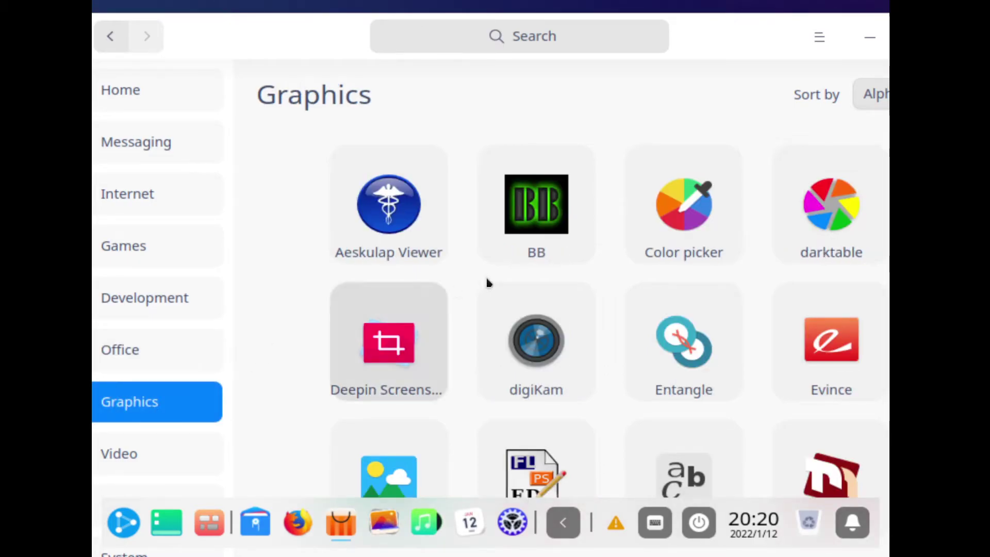
{"action": "left_click", "coordinate": [155, 455]}
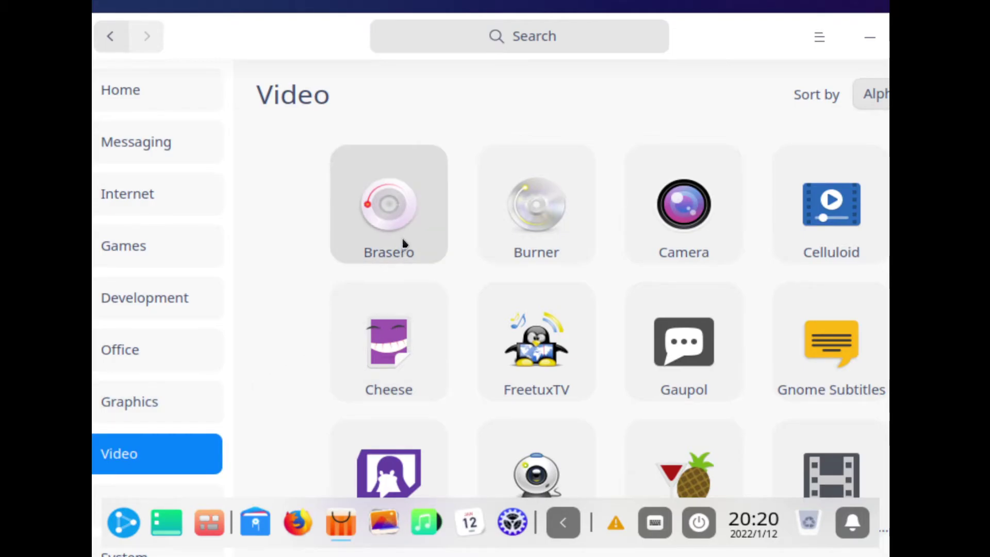
{"action": "scroll", "coordinate": [624, 237], "scroll_direction": "down", "scroll_amount": 15}
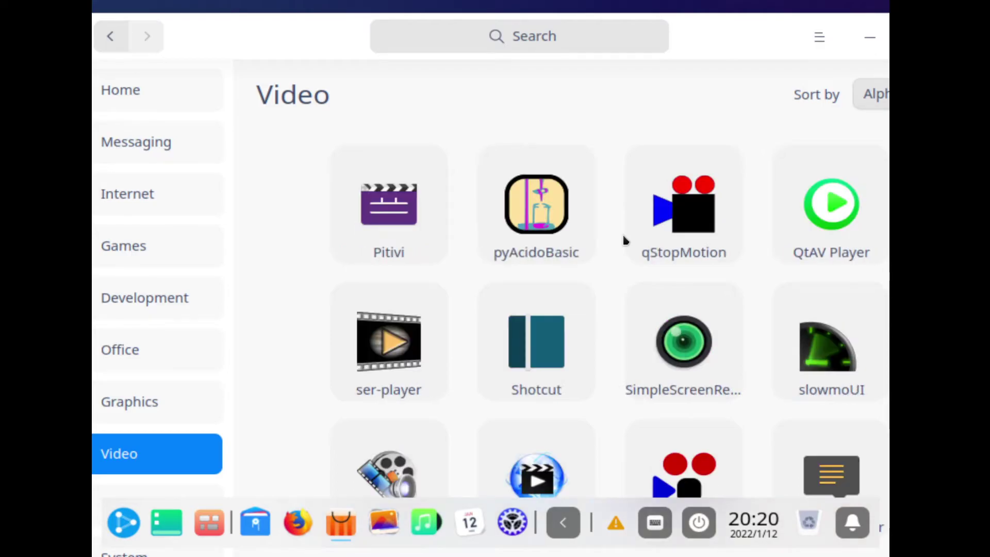
{"action": "scroll", "coordinate": [623, 239], "scroll_direction": "up", "scroll_amount": 5}
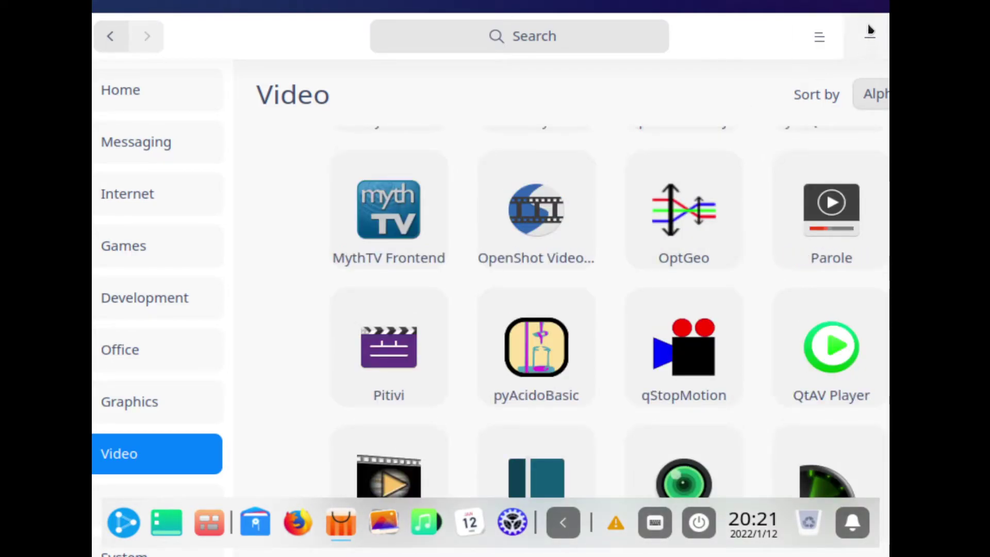
Step: Close the App Store completely, choosing Exit instead of minimizing it to the system tray
{"action": "left_click_drag", "start_coordinate": [771, 37], "coordinate": [651, 44]}
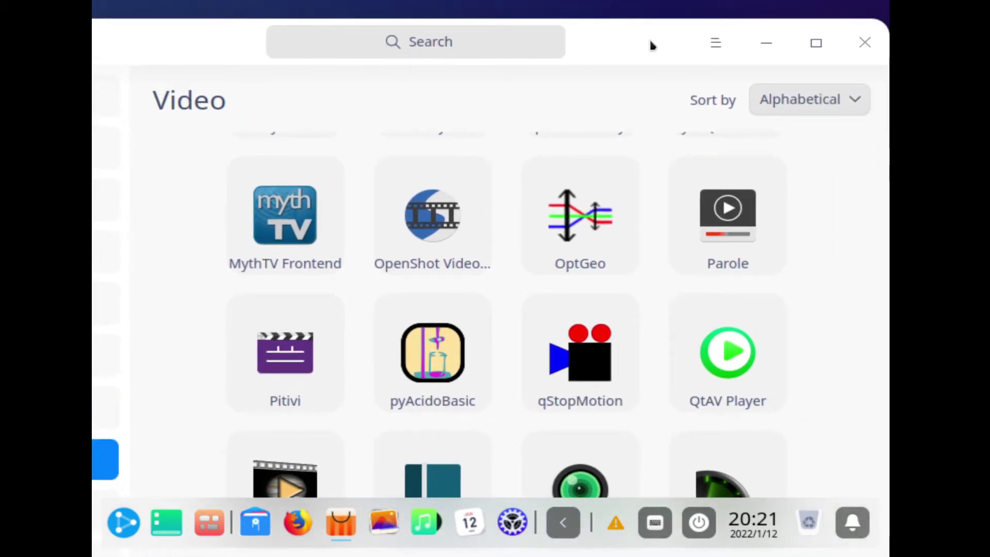
{"action": "left_click", "coordinate": [864, 44]}
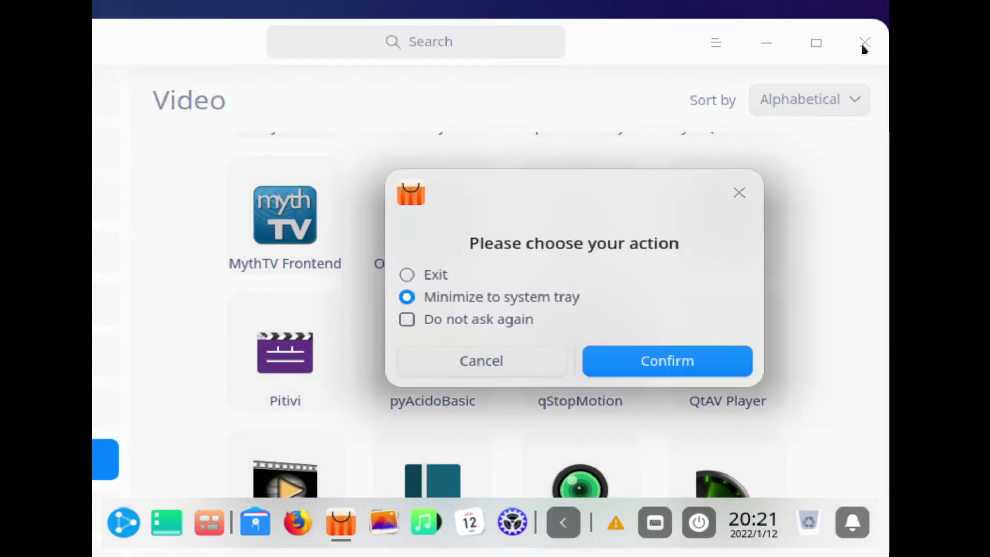
{"action": "left_click", "coordinate": [440, 280]}
{"action": "left_click", "coordinate": [652, 360]}
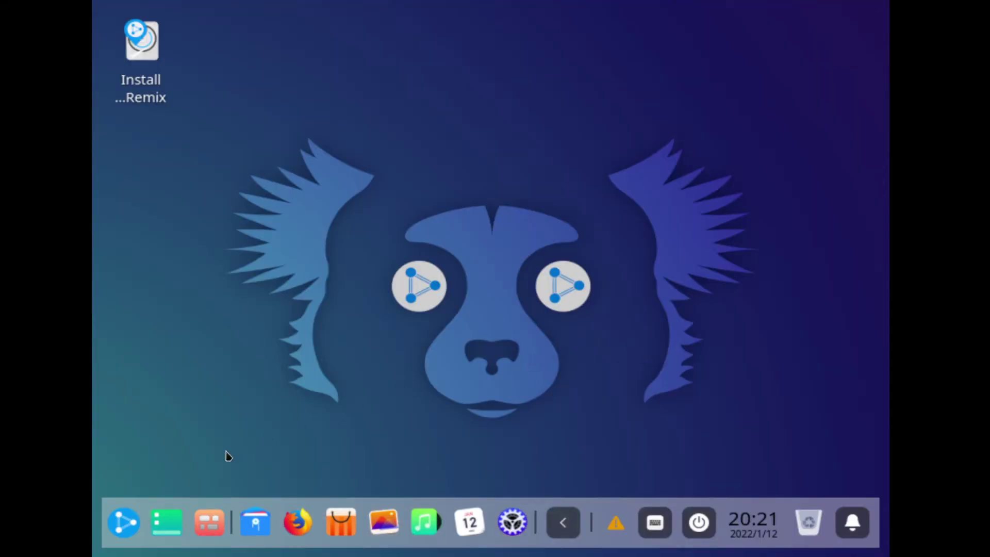
Step: Open the system settings from the launcher
{"action": "left_click", "coordinate": [123, 522]}
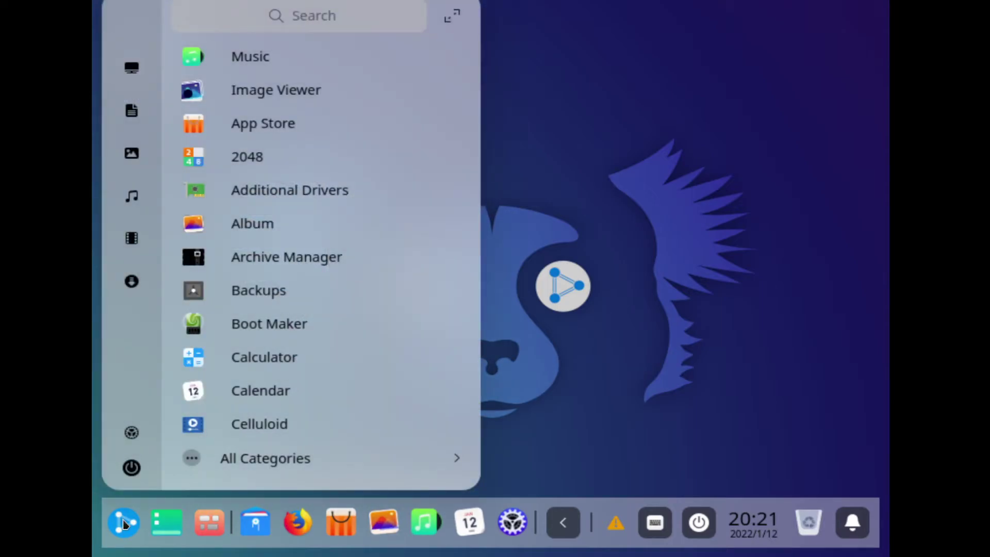
{"action": "left_click", "coordinate": [123, 522]}
{"action": "left_click", "coordinate": [125, 519]}
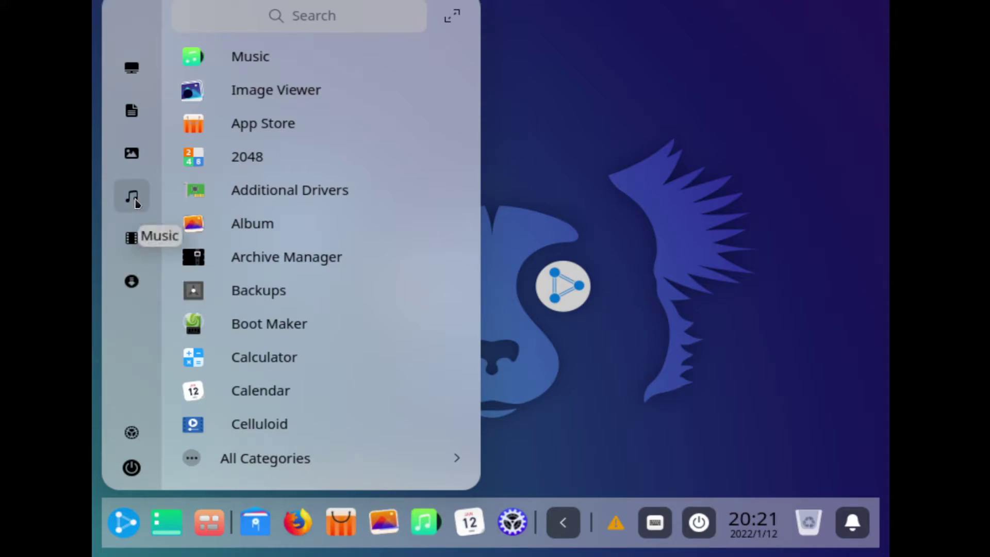
{"action": "left_click", "coordinate": [132, 433]}
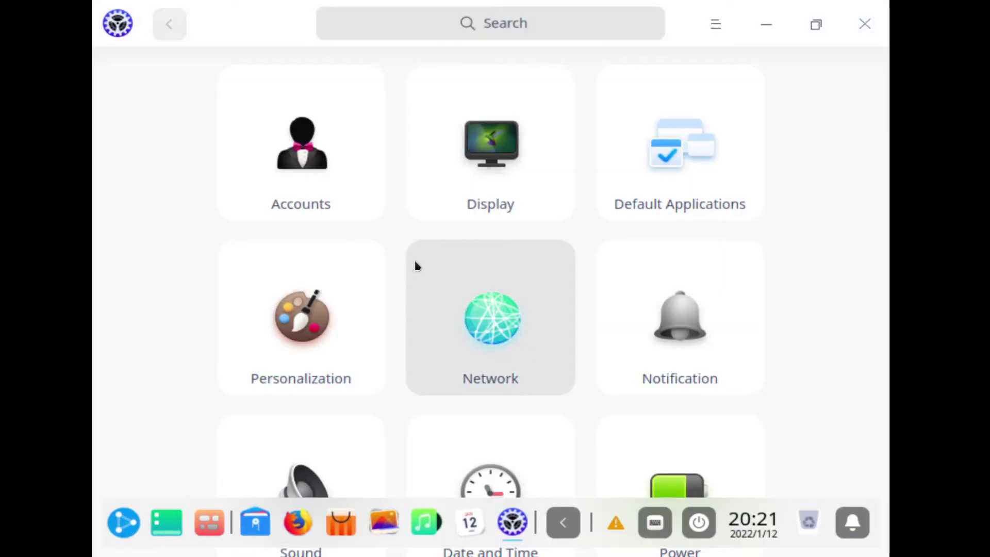
Step: Look through the Accounts, Display and Default Applications settings, including brightness, display scaling and resolution
{"action": "left_click", "coordinate": [325, 174]}
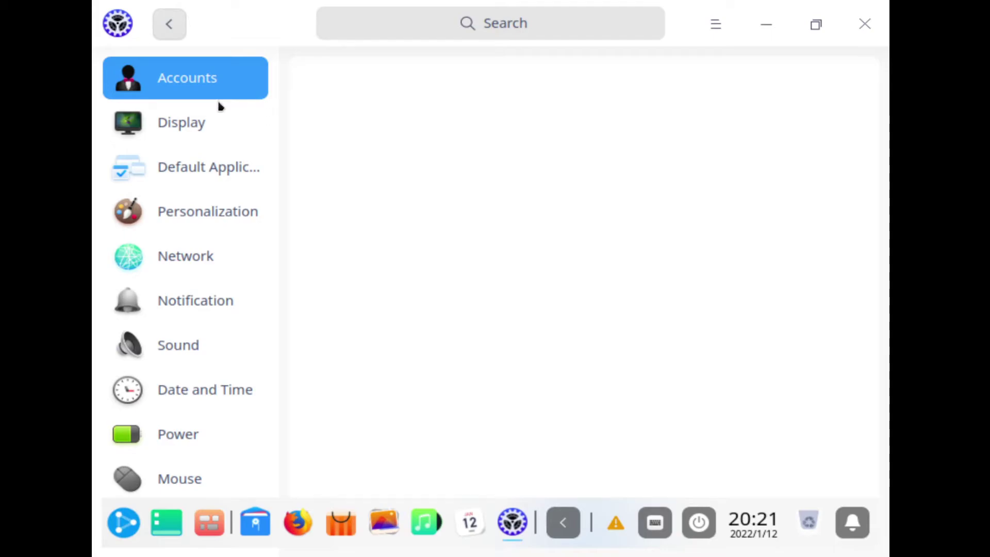
{"action": "left_click", "coordinate": [215, 131]}
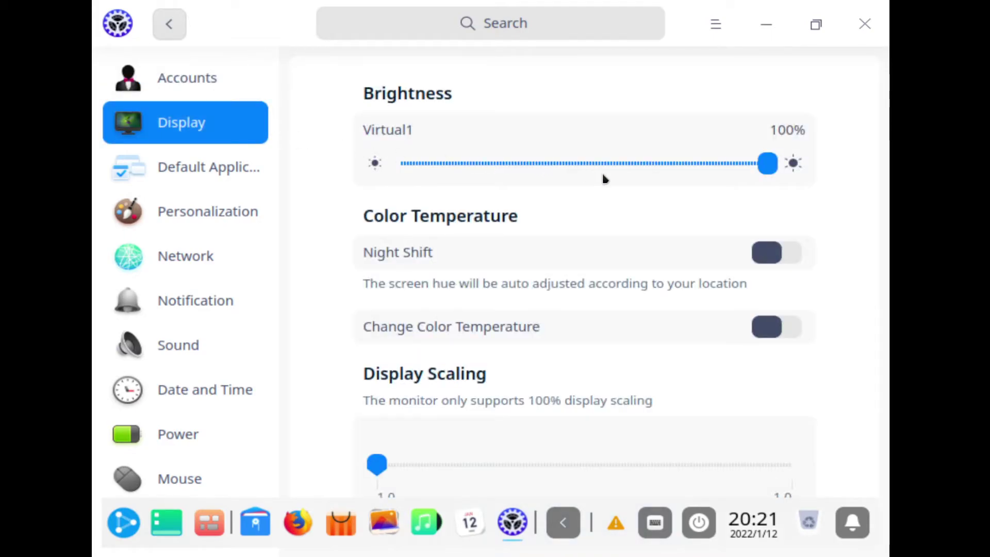
{"action": "left_click_drag", "start_coordinate": [766, 172], "coordinate": [799, 172]}
{"action": "scroll", "coordinate": [596, 246], "scroll_direction": "down", "scroll_amount": 2}
{"action": "scroll", "coordinate": [595, 246], "scroll_direction": "down", "scroll_amount": 1}
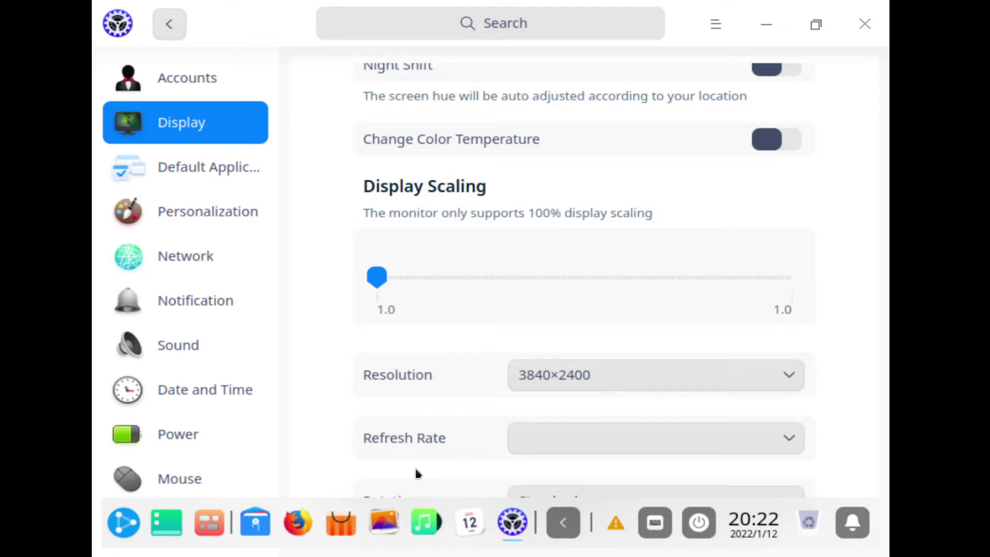
{"action": "left_click", "coordinate": [248, 175]}
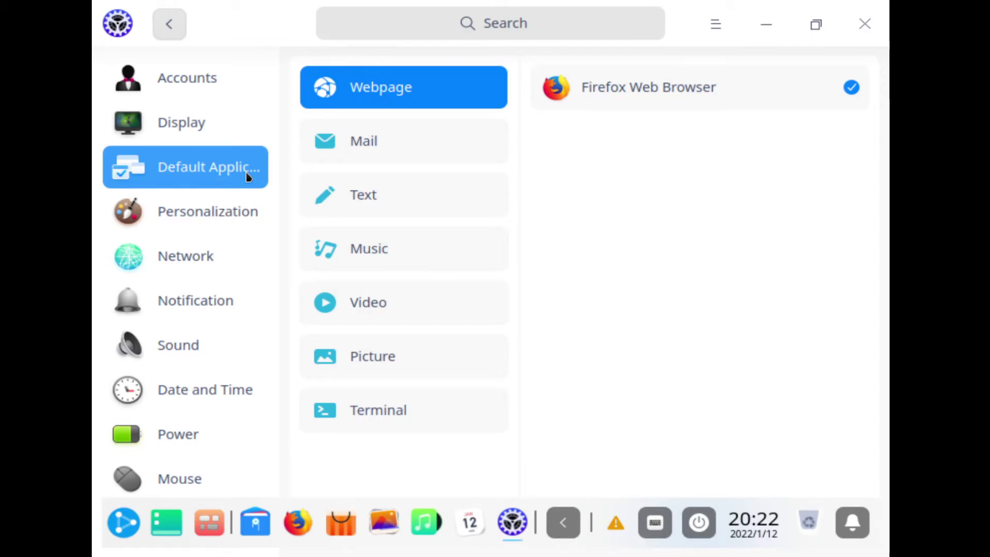
Step: Switch the desktop to the Dark theme and set the transparency to 0.27 in the Personalization settings
{"action": "left_click", "coordinate": [212, 231]}
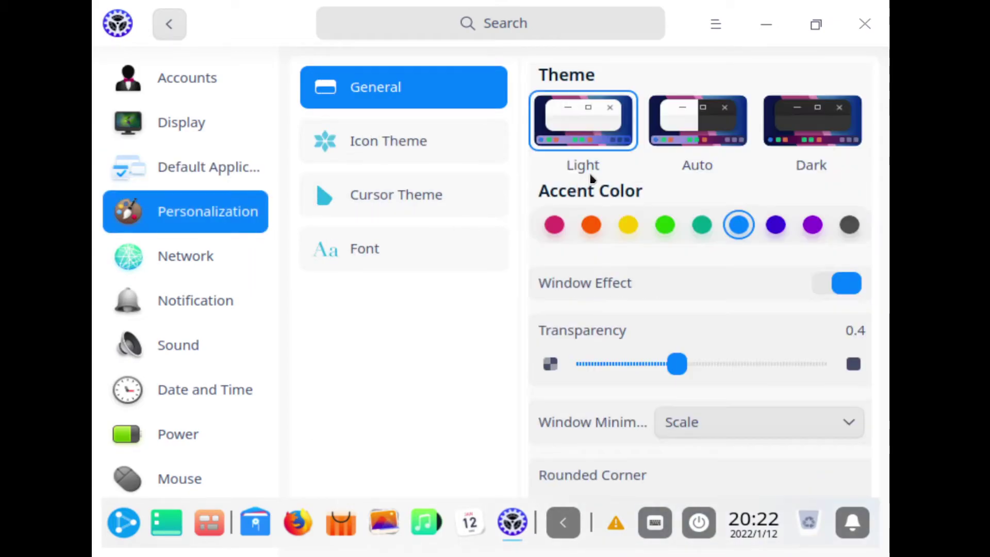
{"action": "left_click", "coordinate": [802, 130]}
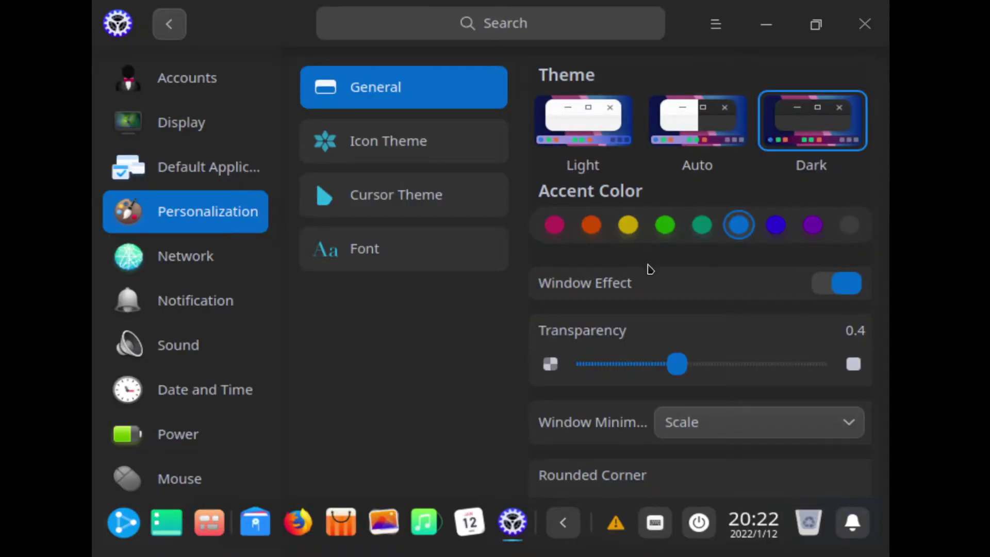
{"action": "left_click_drag", "start_coordinate": [677, 364], "coordinate": [643, 365]}
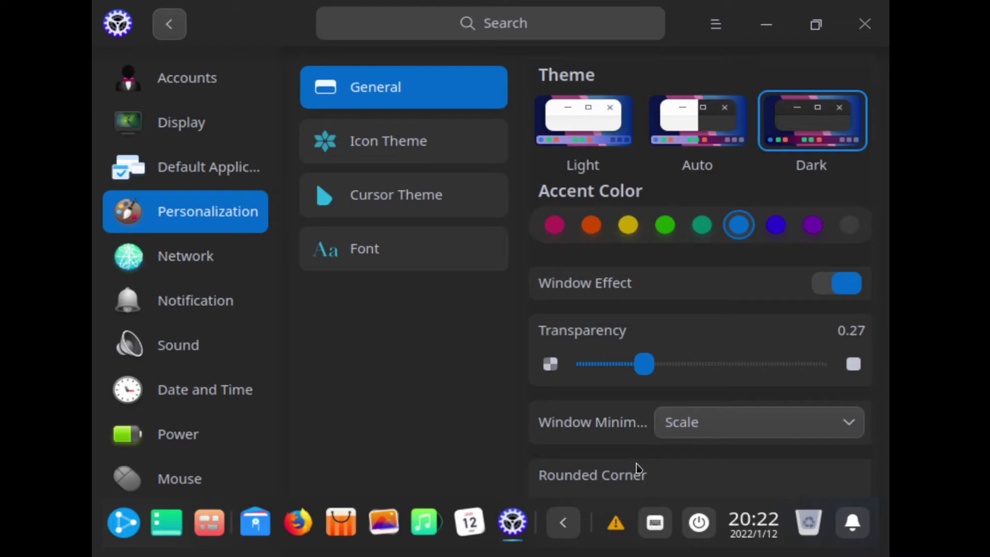
{"action": "scroll", "coordinate": [640, 467], "scroll_direction": "down", "scroll_amount": 1}
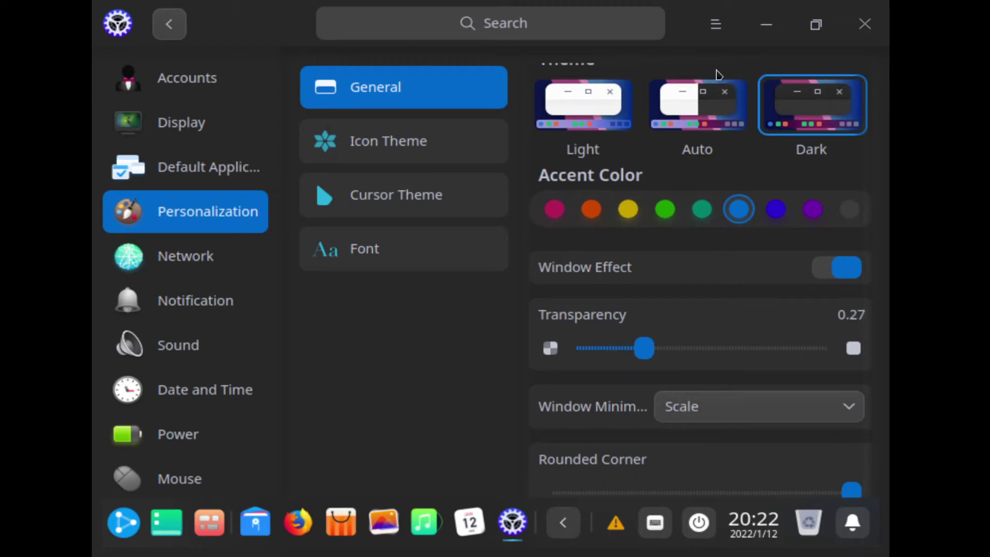
Step: Apply the Humanity icon theme and view the cursor theme and font options
{"action": "left_click", "coordinate": [490, 136]}
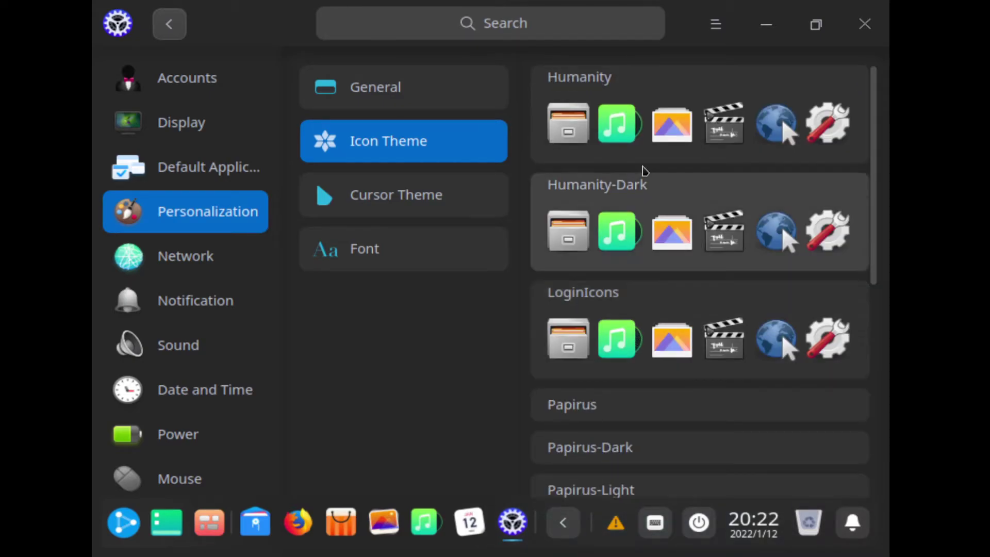
{"action": "left_click", "coordinate": [638, 124]}
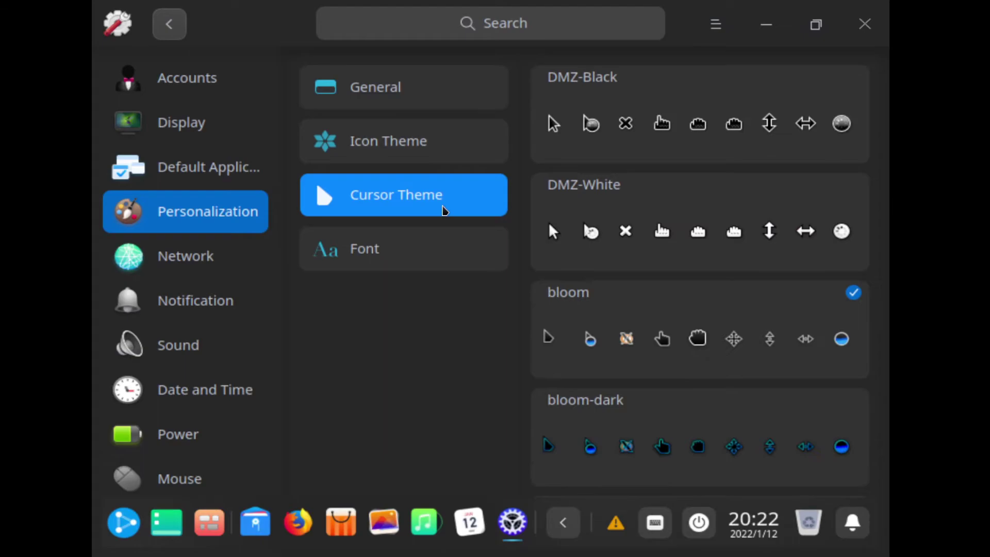
{"action": "left_click", "coordinate": [411, 248]}
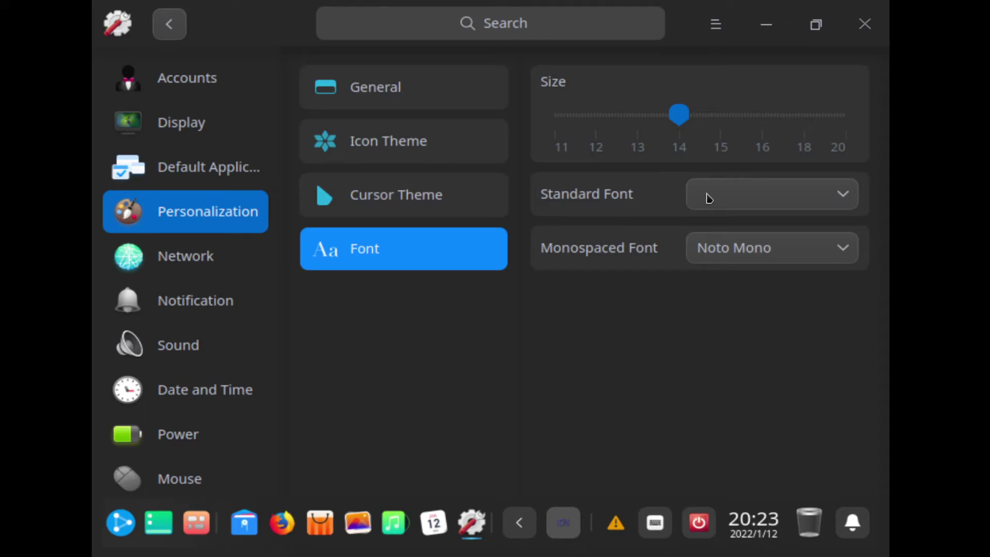
Step: Examine the wired, DSL and VPN pages of the Network settings
{"action": "left_click", "coordinate": [214, 259]}
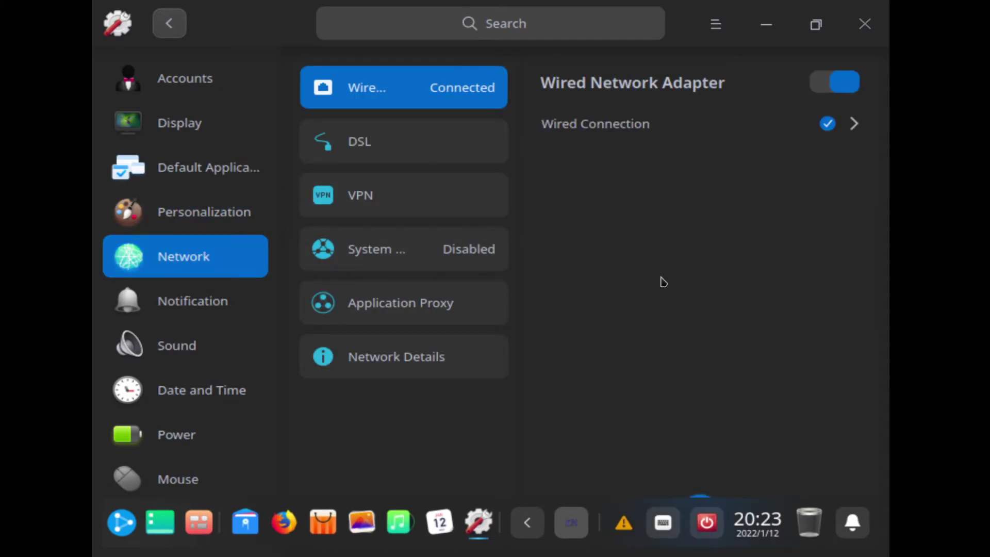
{"action": "left_click", "coordinate": [424, 155]}
{"action": "left_click", "coordinate": [408, 196]}
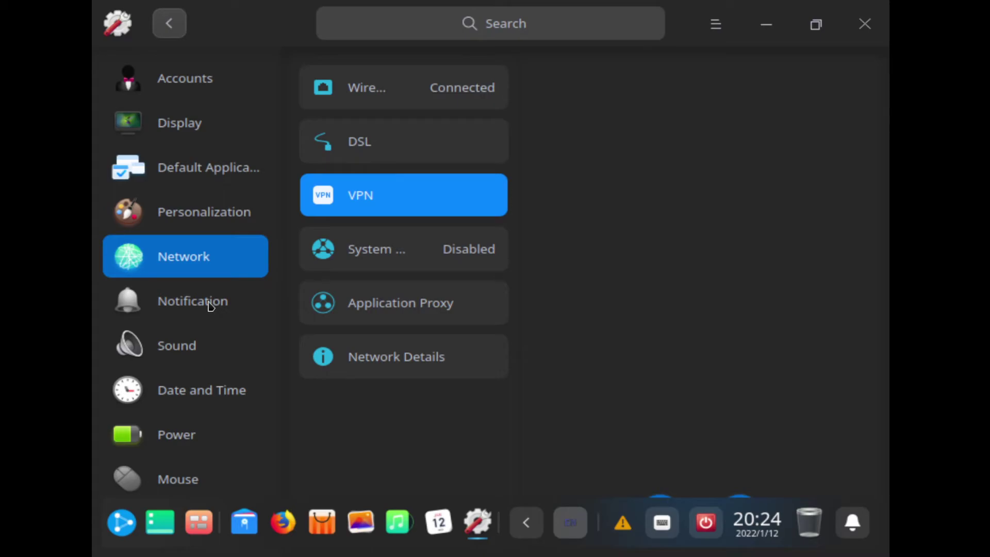
Step: Show the launcher over the settings window and over the empty desktop to inspect its dark appearance
{"action": "left_click", "coordinate": [126, 531]}
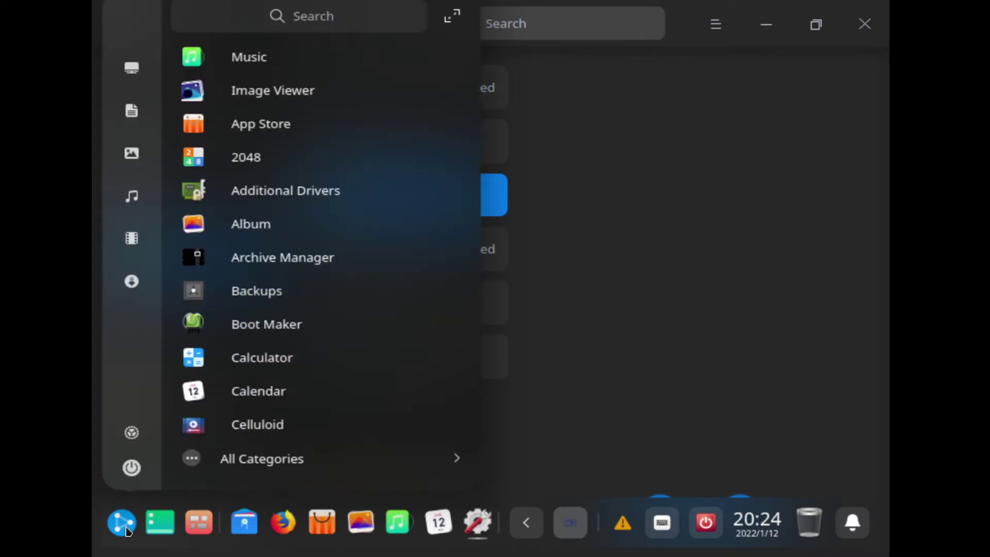
{"action": "left_click", "coordinate": [127, 531]}
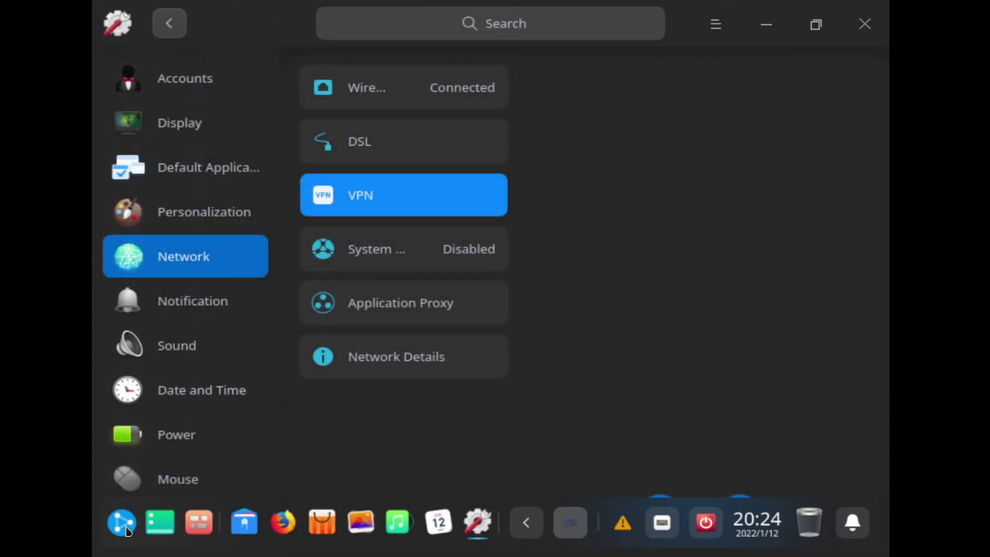
{"action": "left_click", "coordinate": [126, 531]}
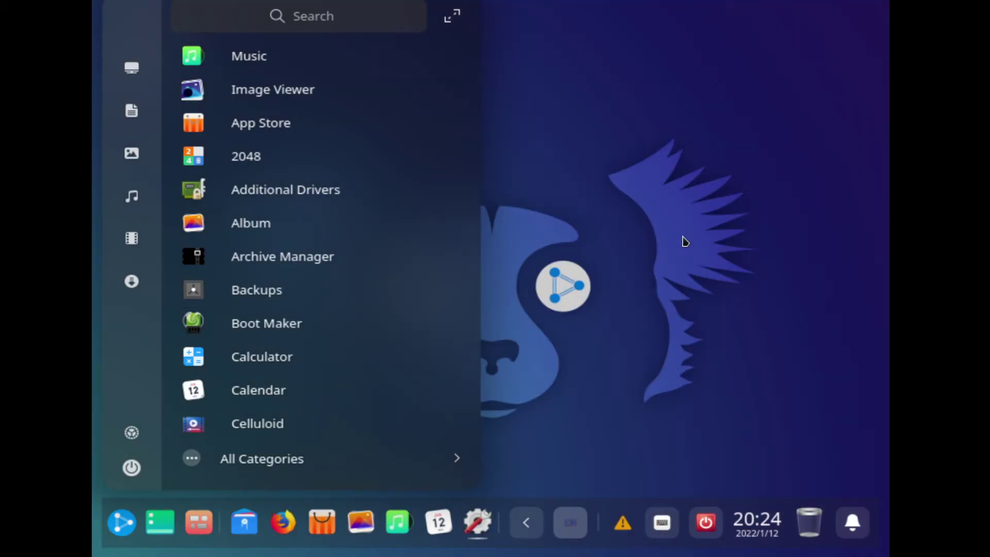
{"action": "left_click", "coordinate": [683, 240]}
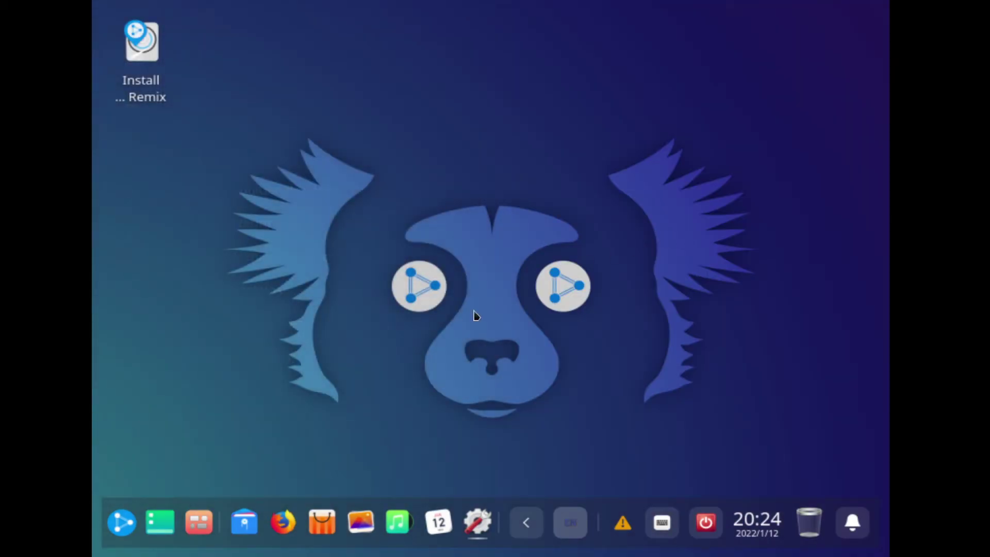
Step: Bring the system settings overview back up from the launcher and keep its window in front
{"action": "left_click", "coordinate": [119, 525]}
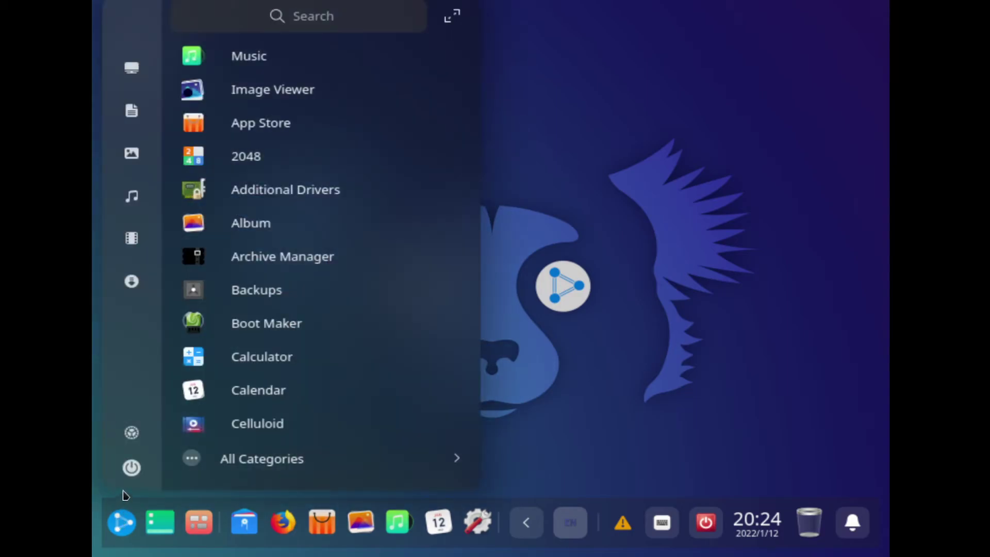
{"action": "left_click", "coordinate": [132, 441]}
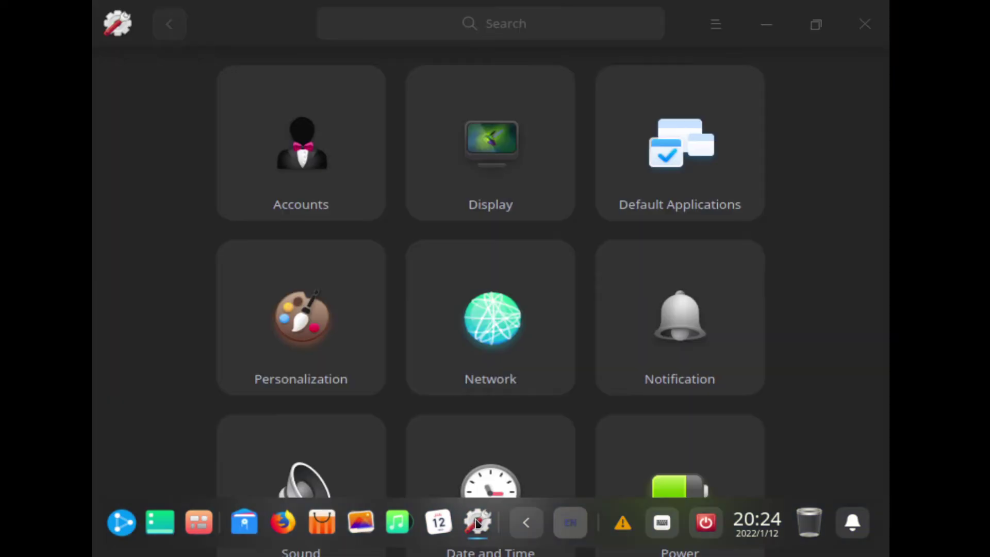
{"action": "left_click", "coordinate": [477, 524]}
{"action": "left_click", "coordinate": [477, 524]}
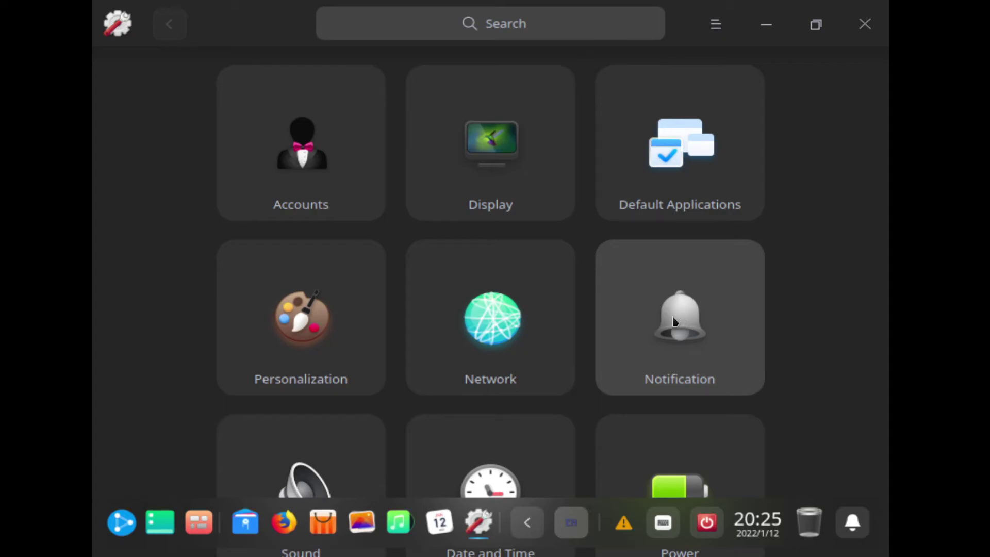
Step: View the Notification settings and set the sound output volume to 100%
{"action": "left_click", "coordinate": [657, 320]}
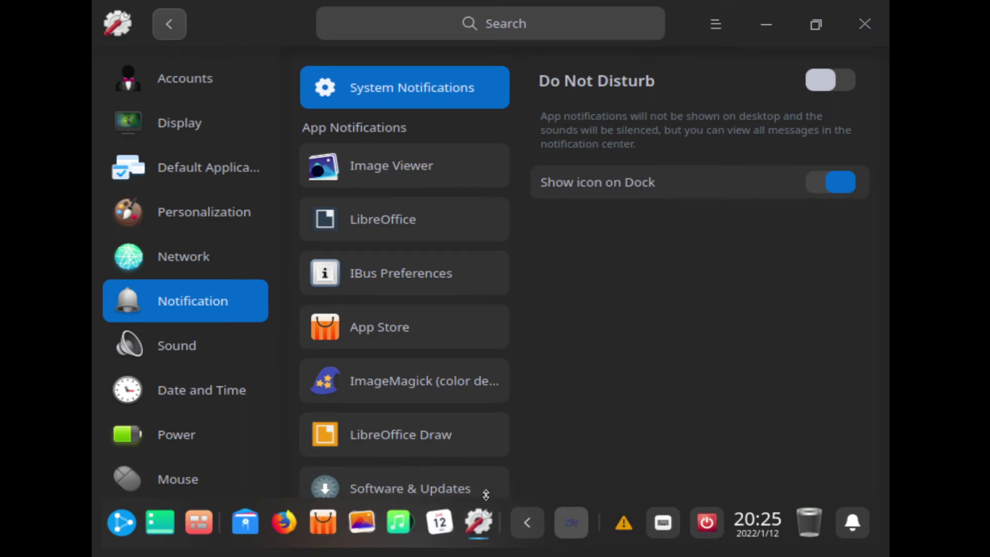
{"action": "left_click", "coordinate": [213, 353]}
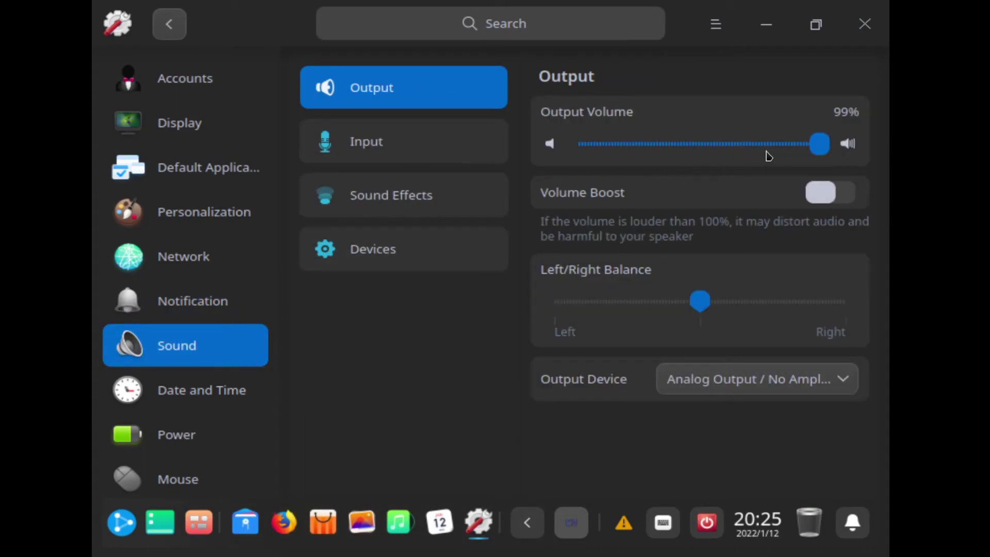
{"action": "mouse_move", "coordinate": [818, 148]}
{"action": "left_mouse_down"}
{"action": "mouse_move", "coordinate": [695, 147]}
{"action": "mouse_move", "coordinate": [835, 155]}
{"action": "left_mouse_up"}
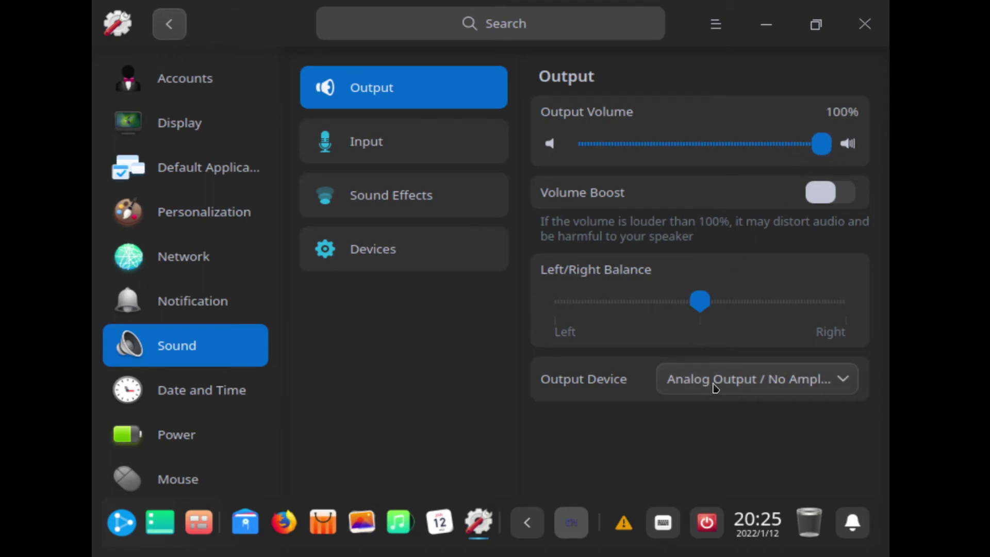
Step: Review the Date and Time, Power, Mouse, keyboard and System Info settings pages
{"action": "left_click", "coordinate": [213, 401]}
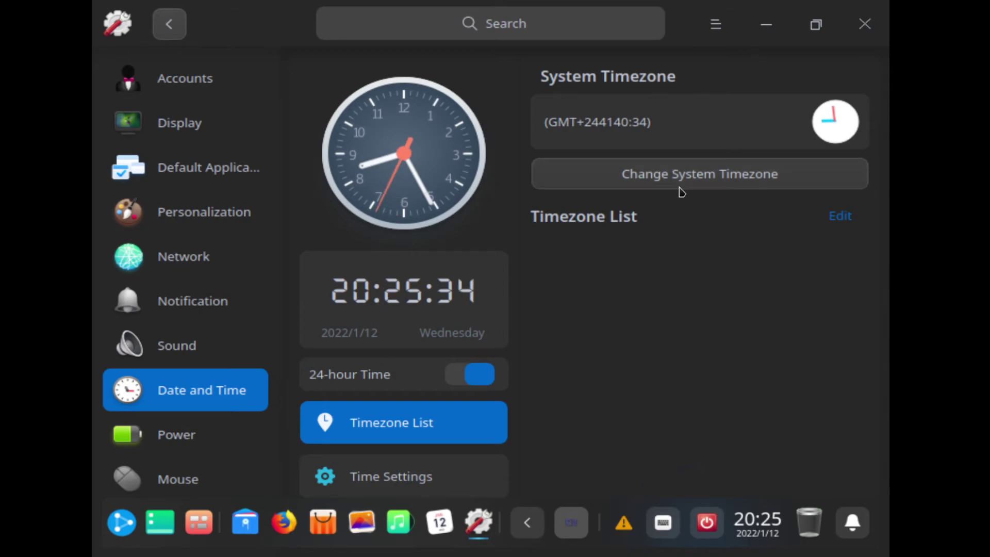
{"action": "left_click", "coordinate": [200, 446]}
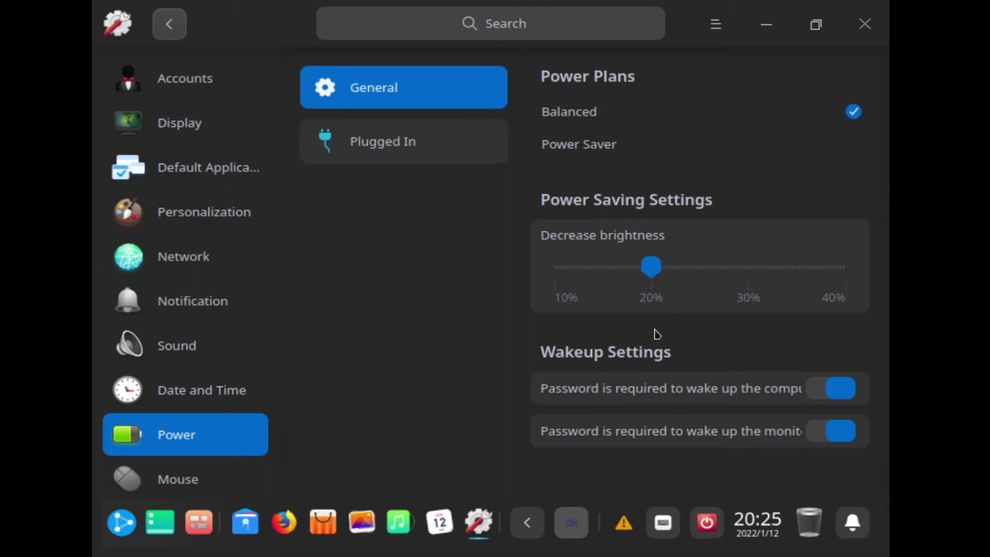
{"action": "left_click", "coordinate": [189, 479]}
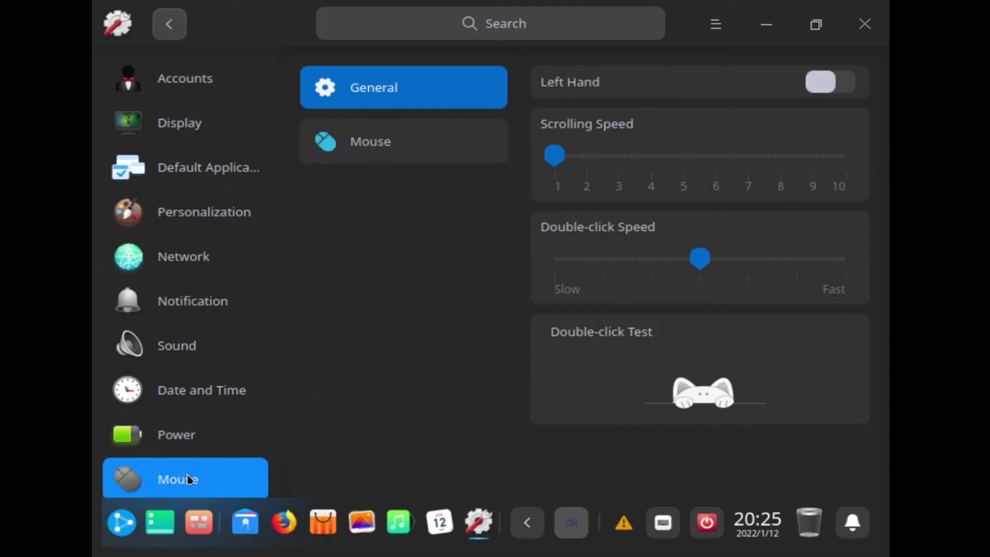
{"action": "scroll", "coordinate": [243, 345], "scroll_direction": "down", "scroll_amount": 2}
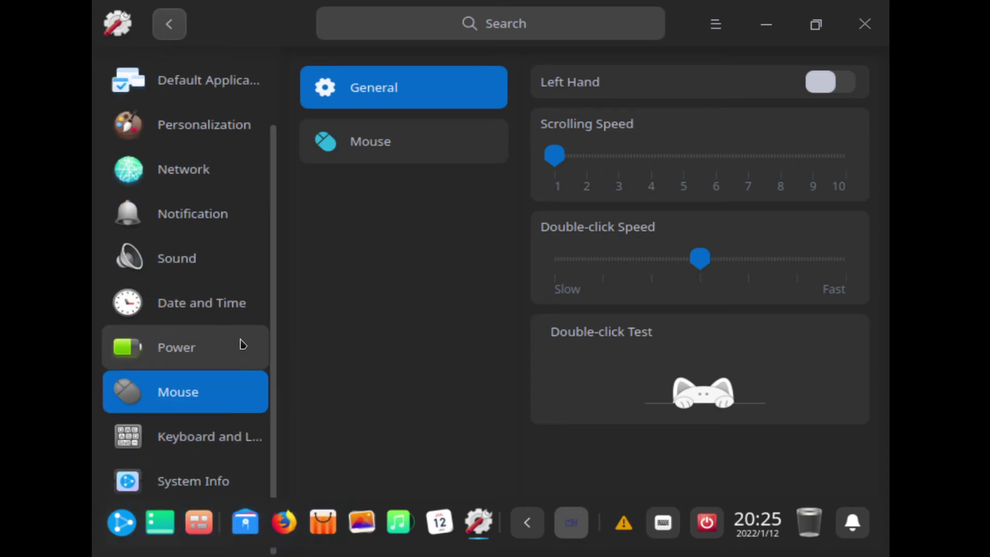
{"action": "left_click", "coordinate": [194, 448]}
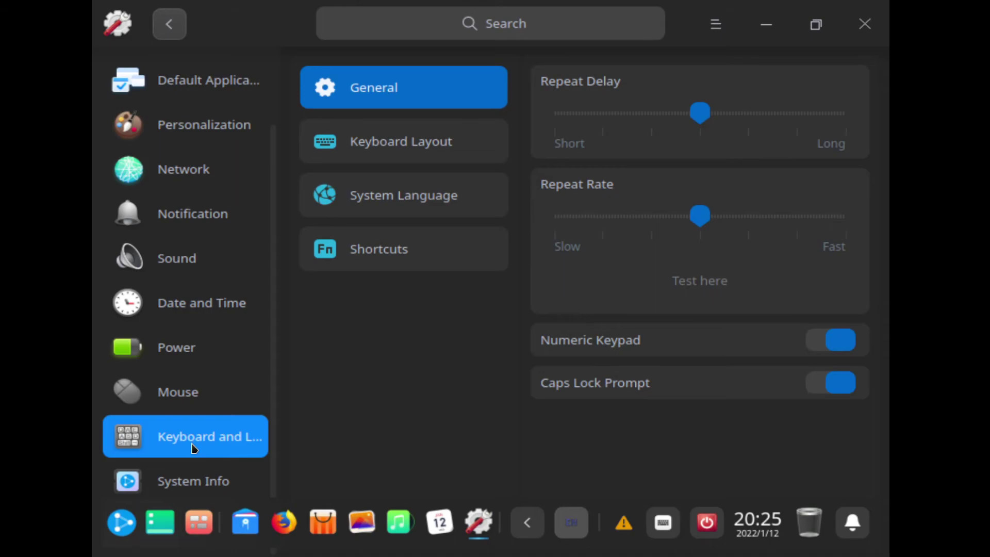
{"action": "left_click", "coordinate": [190, 483]}
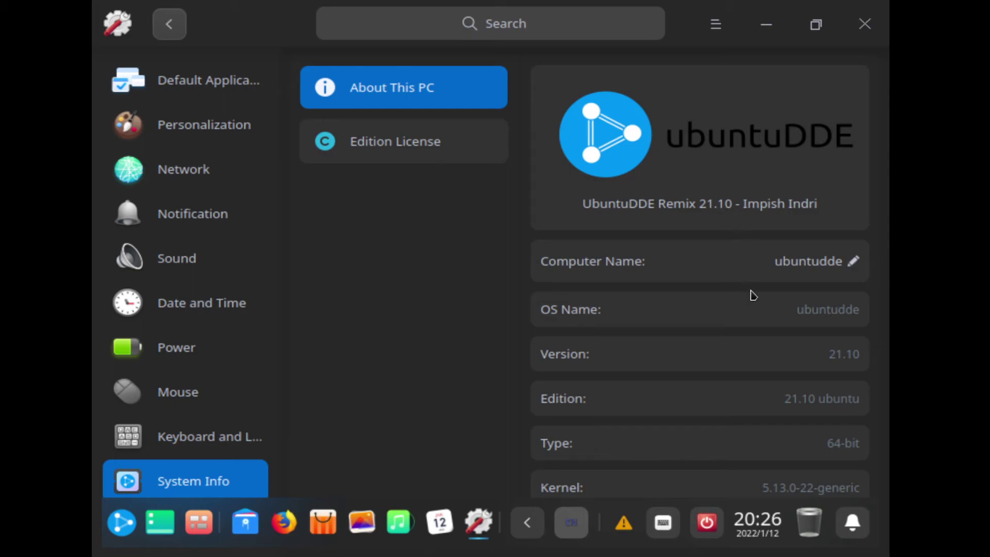
Step: Review the About This PC details and the Edition License entry, and close the system settings
{"action": "scroll", "coordinate": [760, 370], "scroll_direction": "down", "scroll_amount": 2}
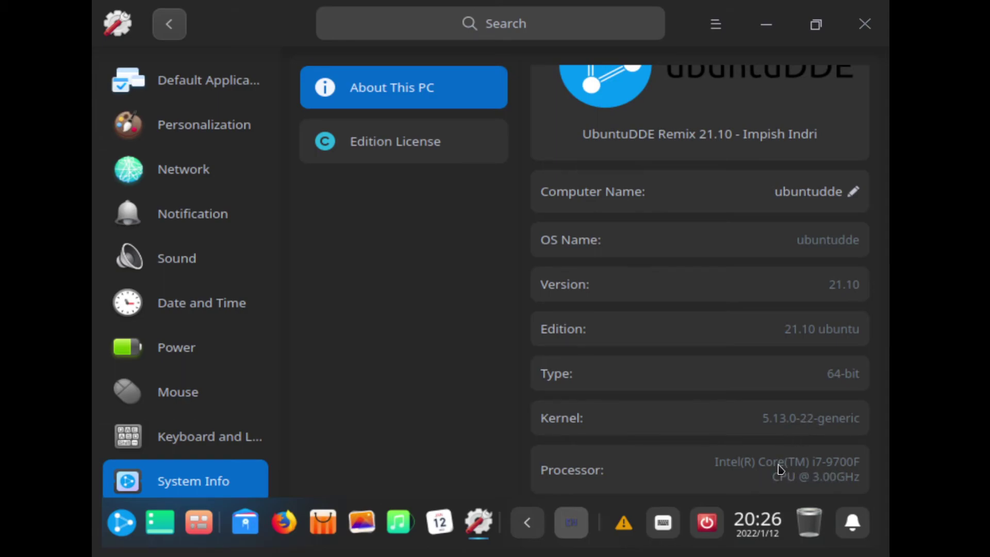
{"action": "scroll", "coordinate": [670, 365], "scroll_direction": "up", "scroll_amount": 2}
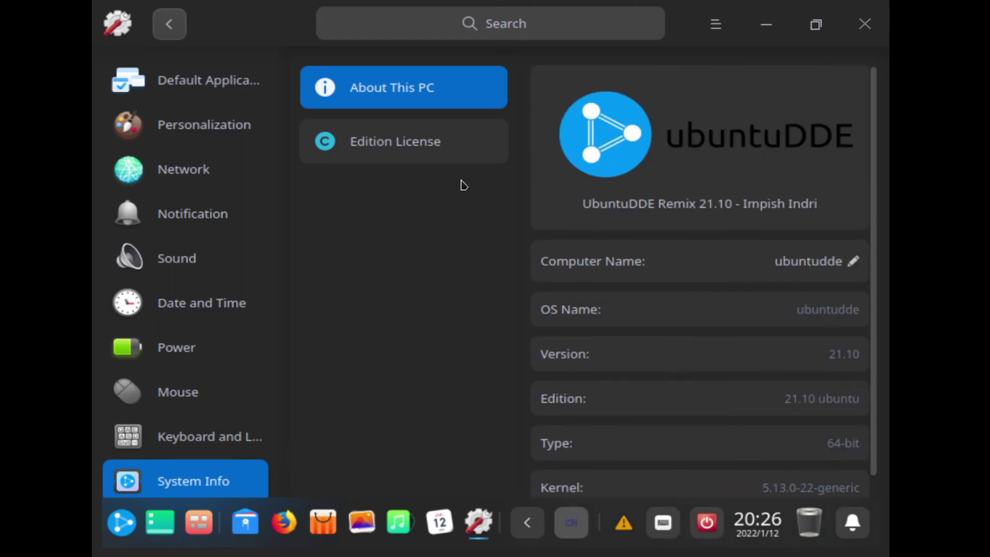
{"action": "left_click", "coordinate": [436, 154]}
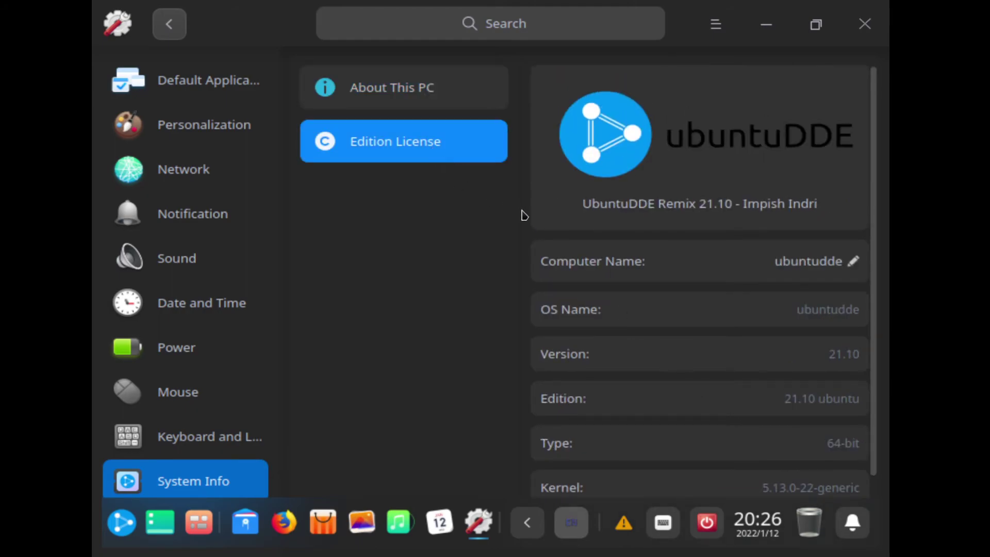
{"action": "left_click", "coordinate": [864, 31]}
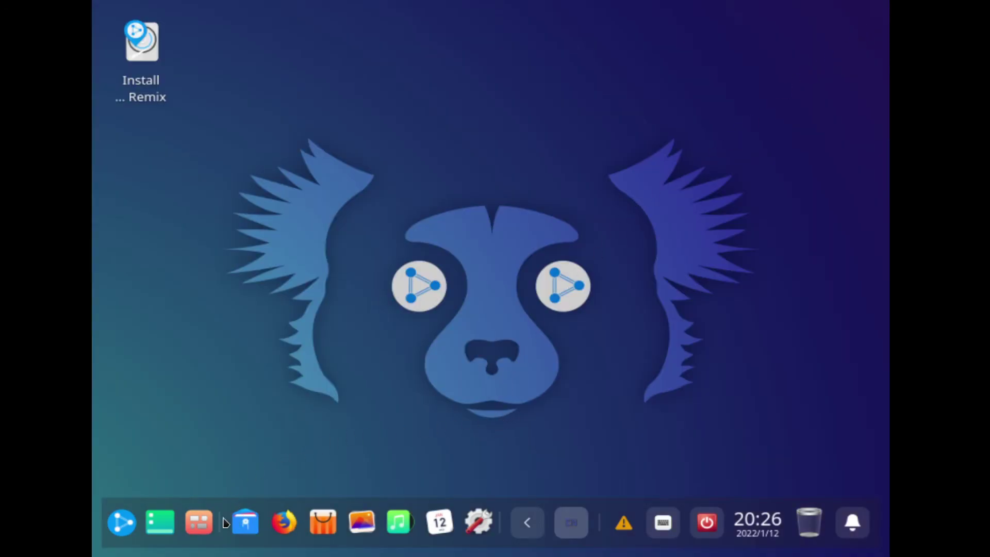
Step: Check the launcher briefly and undock the system settings shortcut from the dock
{"action": "left_click", "coordinate": [130, 529]}
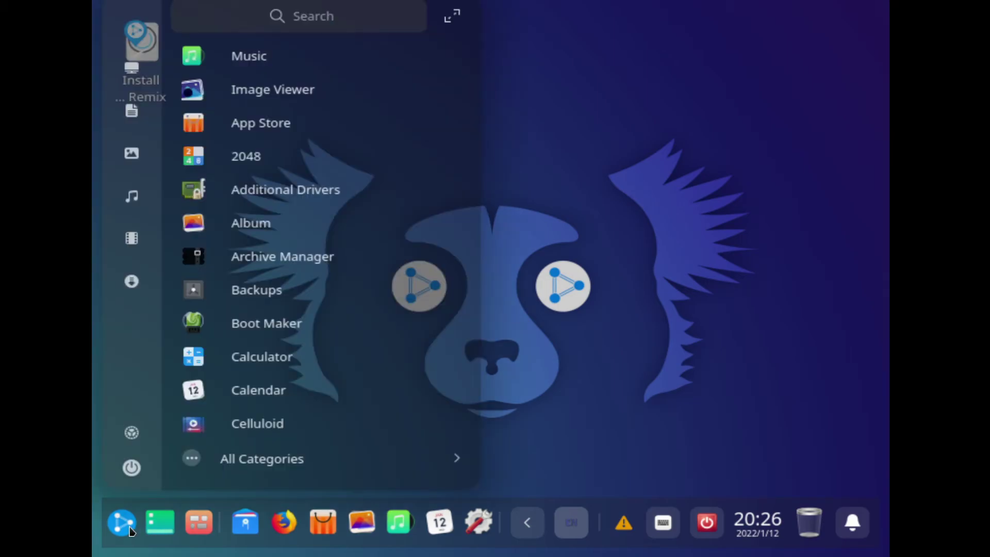
{"action": "left_click", "coordinate": [131, 530]}
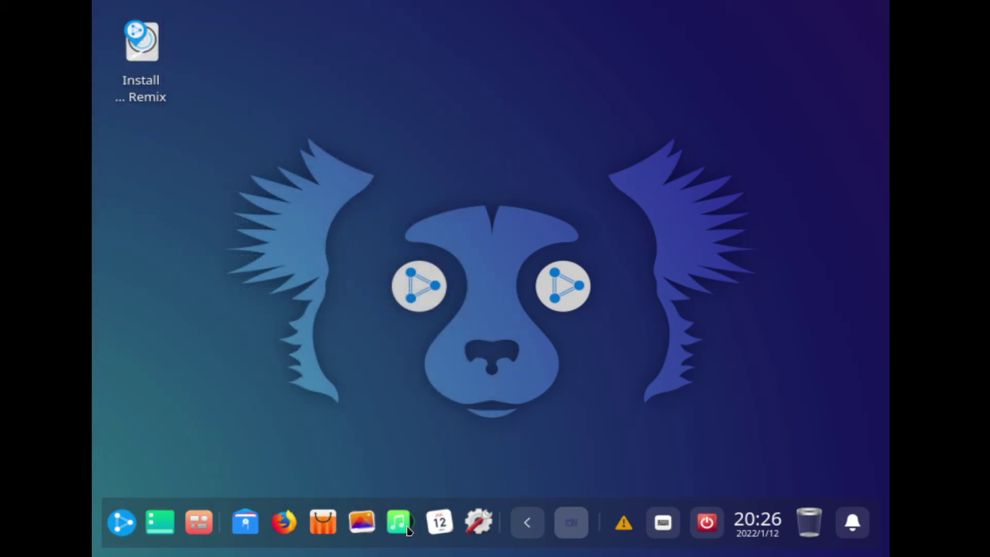
{"action": "right_click", "coordinate": [479, 525]}
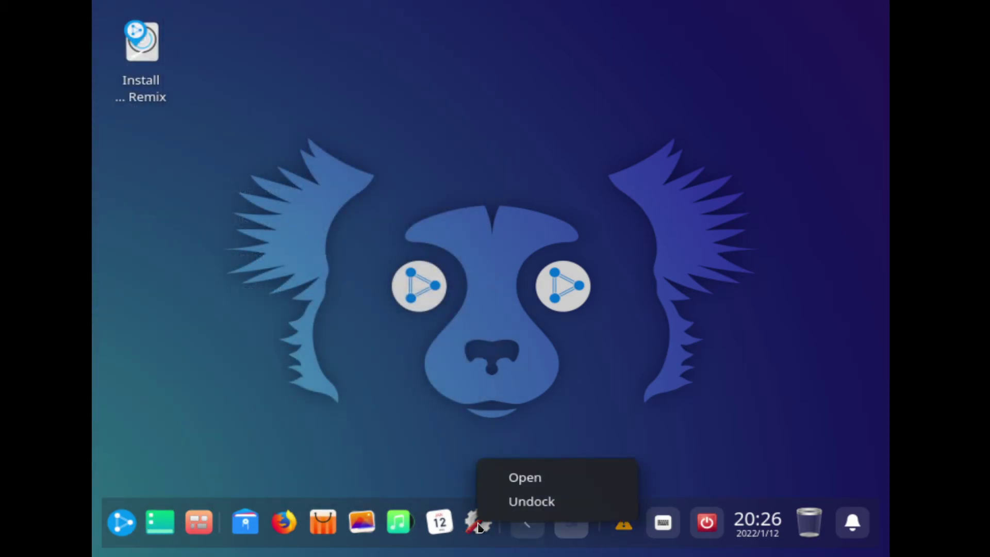
{"action": "left_click", "coordinate": [513, 504]}
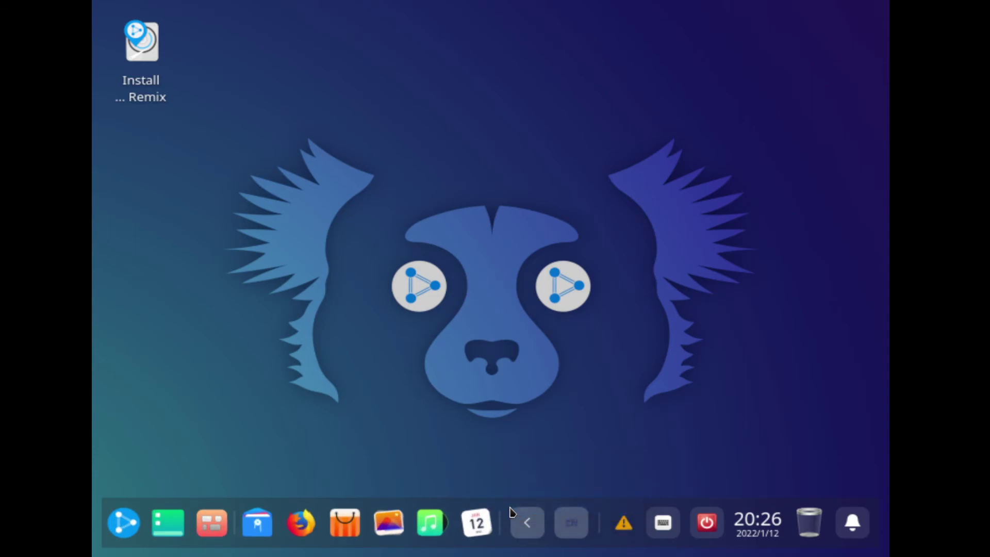
Step: View the Calendar application's month view and exit the application
{"action": "left_click", "coordinate": [478, 523]}
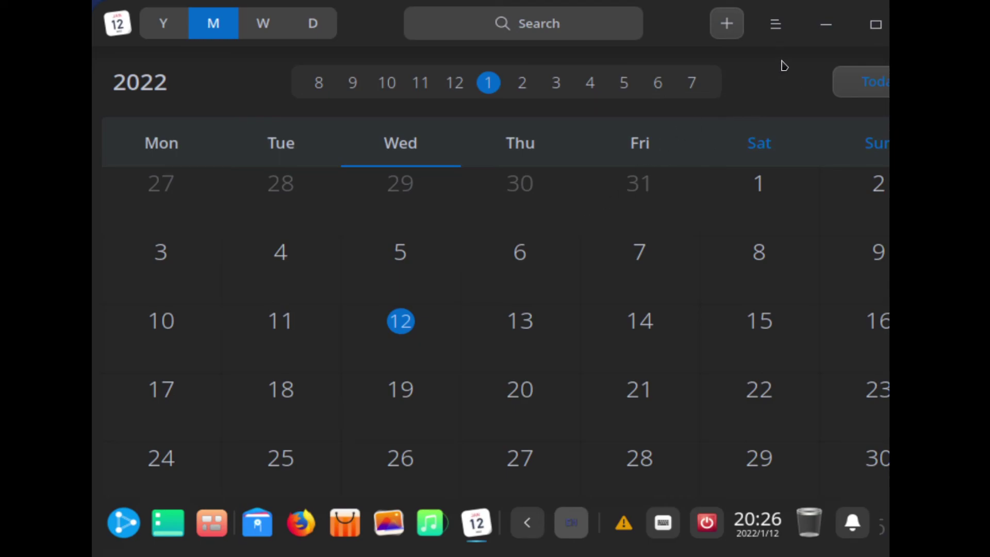
{"action": "left_click", "coordinate": [787, 31]}
{"action": "left_click", "coordinate": [771, 117]}
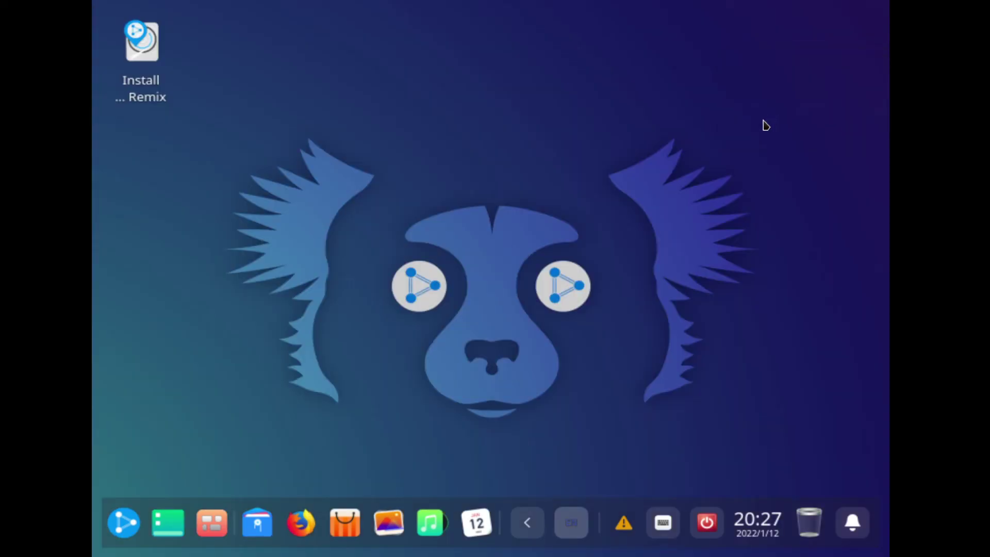
Step: Launch the file manager and look over the directories and disks on its Computer page
{"action": "left_click", "coordinate": [258, 531]}
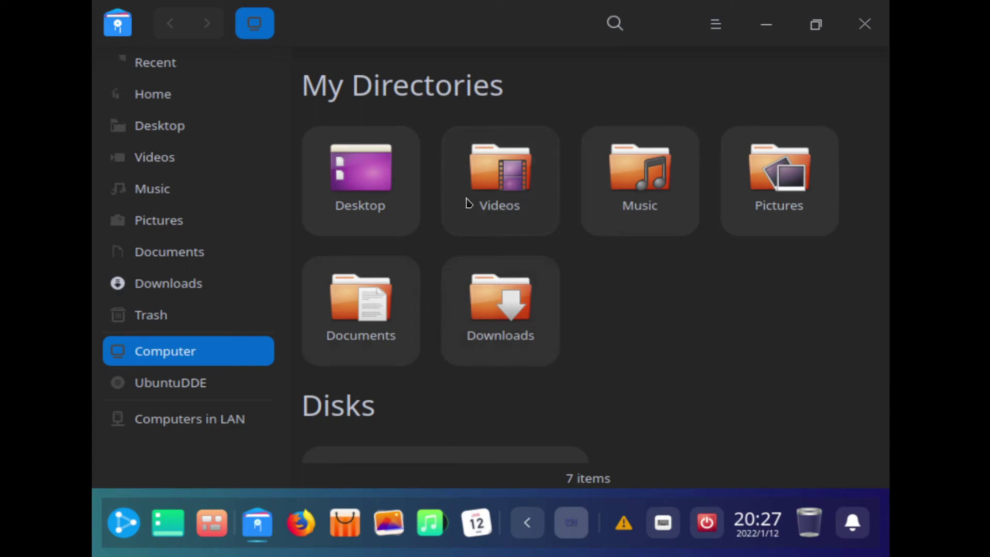
{"action": "scroll", "coordinate": [490, 258], "scroll_direction": "down", "scroll_amount": 2}
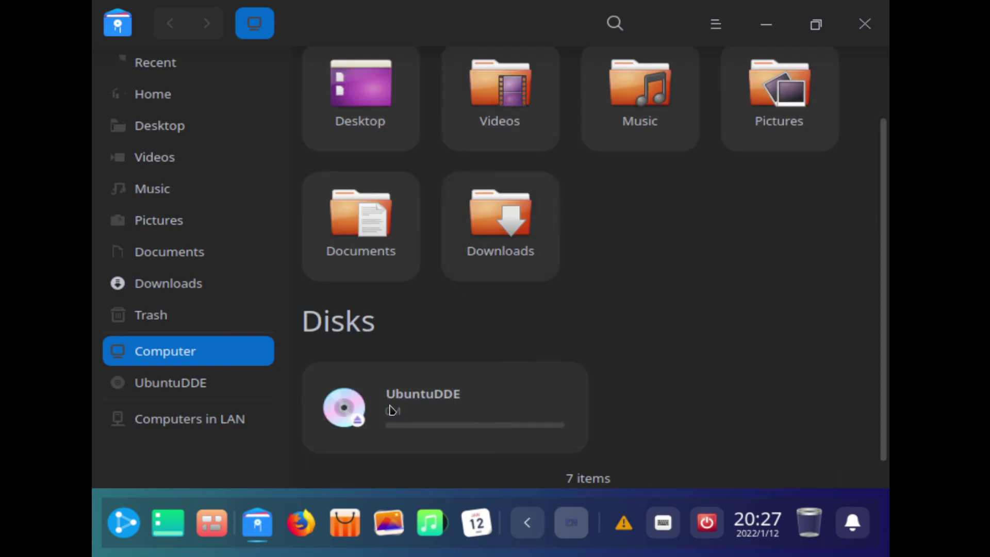
{"action": "scroll", "coordinate": [597, 361], "scroll_direction": "up", "scroll_amount": 2}
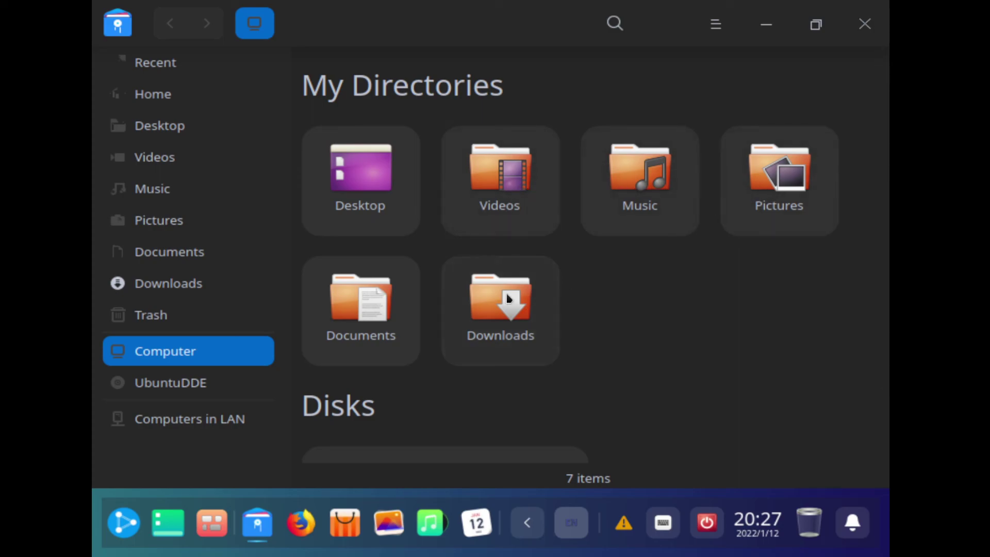
Step: Create a new Presentation document in the Documents folder, keeping its default name
{"action": "double_click", "coordinate": [381, 299]}
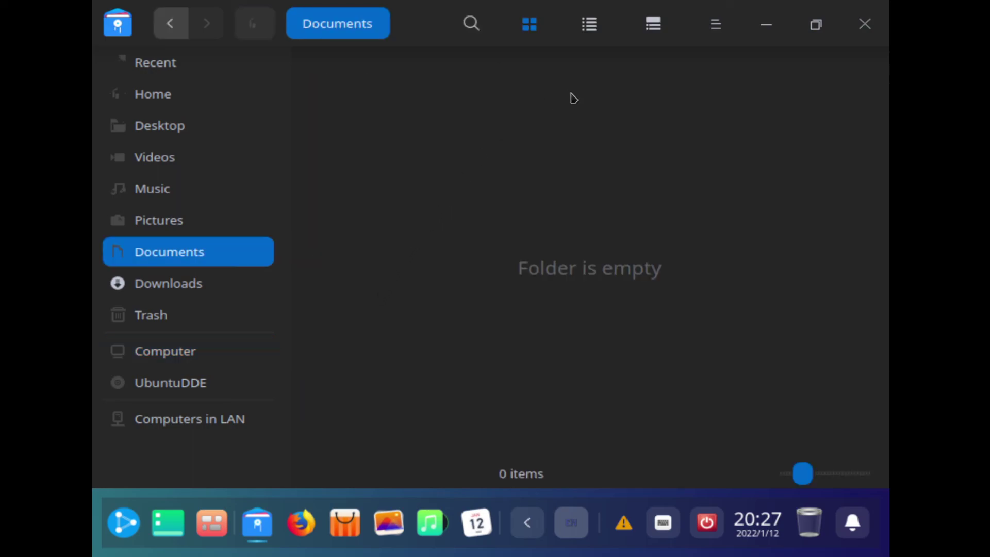
{"action": "right_click", "coordinate": [472, 161]}
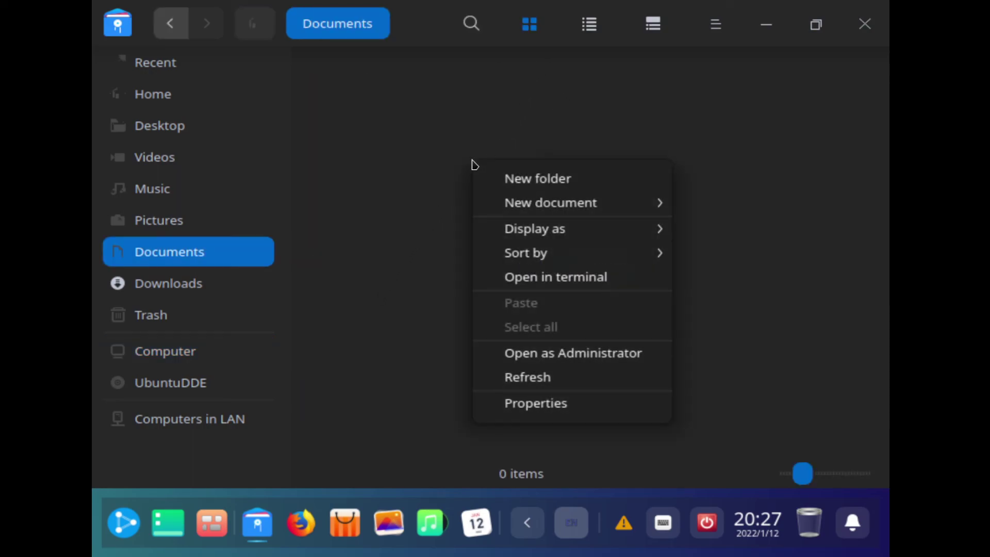
{"action": "mouse_move", "coordinate": [539, 202]}
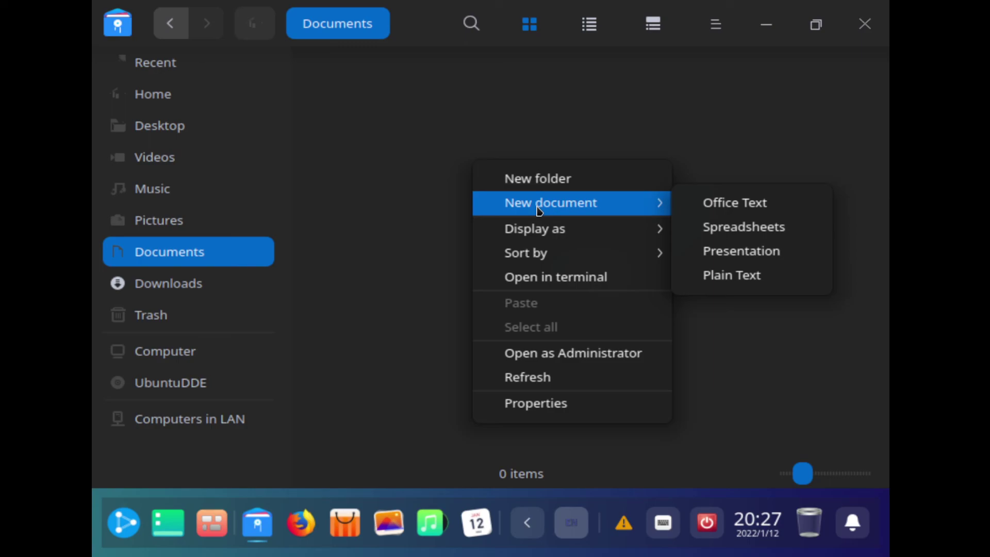
{"action": "left_click", "coordinate": [714, 252]}
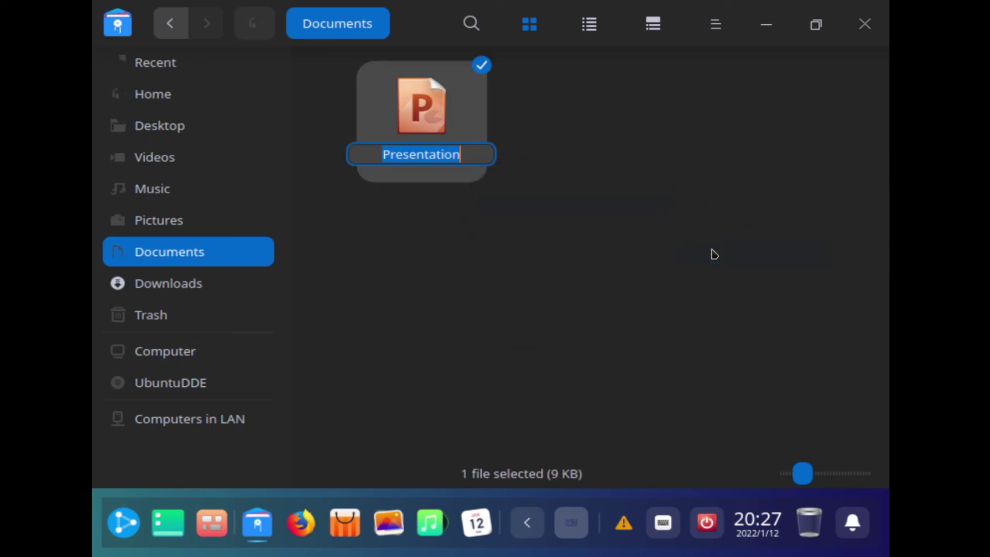
{"action": "left_click", "coordinate": [591, 213]}
Step: Create a new Plain Text document beside the presentation, keeping its default name
{"action": "right_click", "coordinate": [575, 195]}
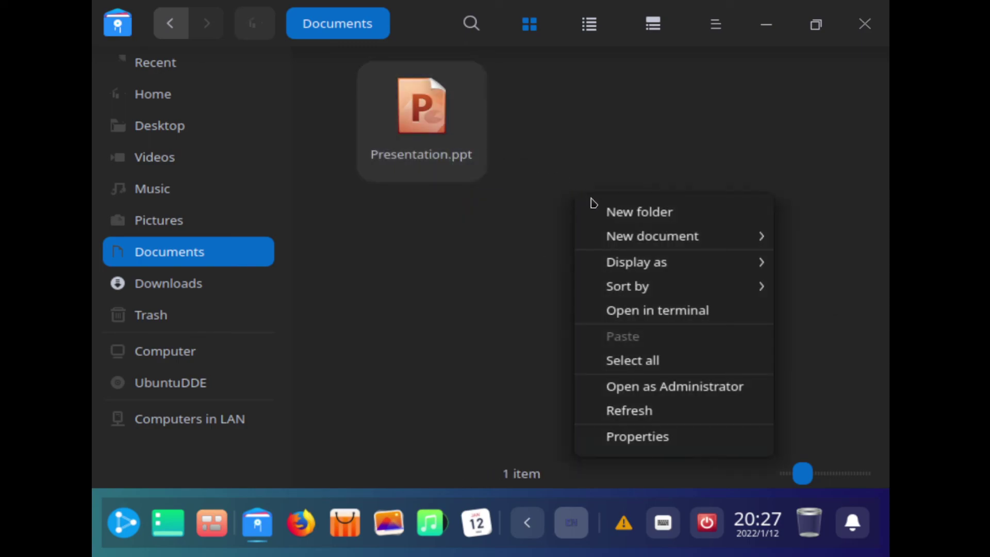
{"action": "mouse_move", "coordinate": [629, 236]}
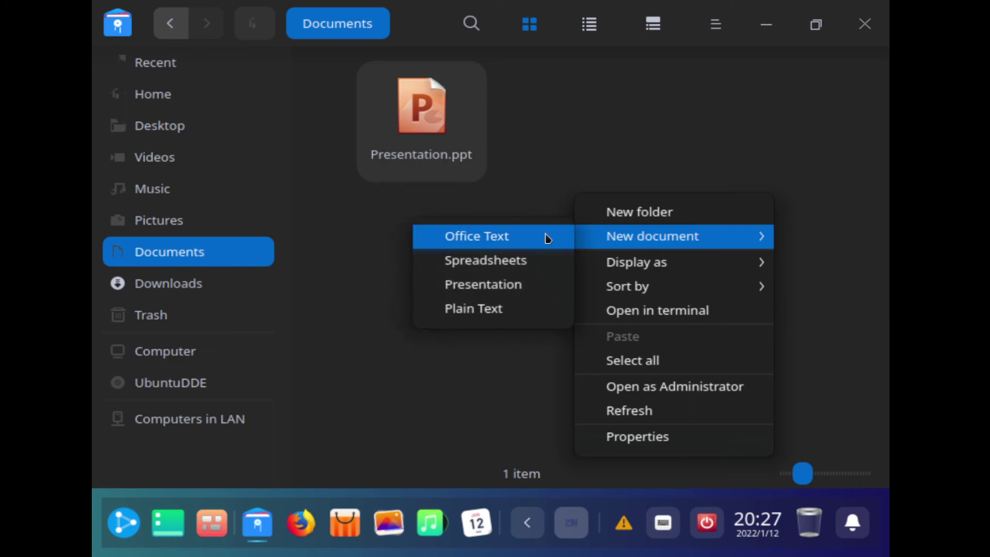
{"action": "left_click", "coordinate": [499, 311]}
{"action": "left_click", "coordinate": [532, 276]}
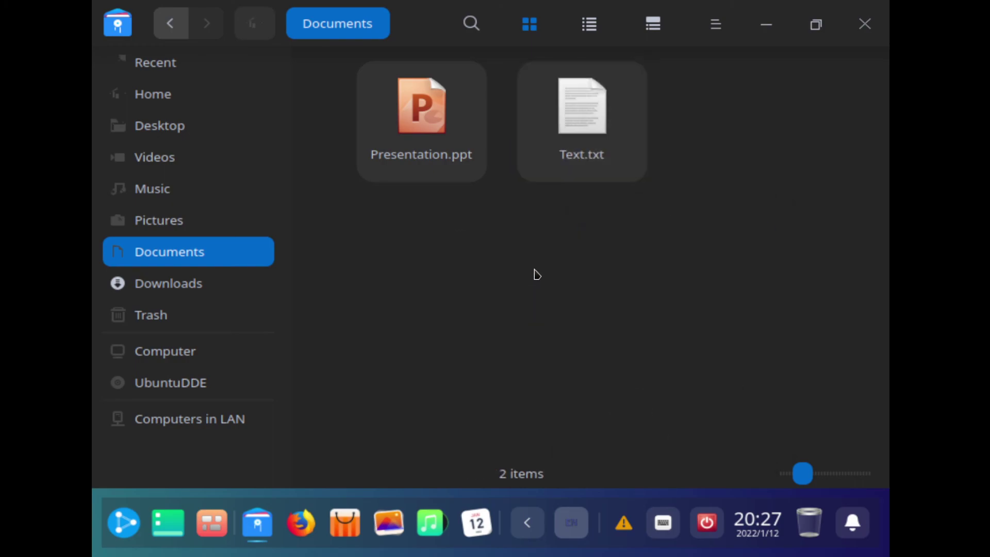
Step: Switch the Documents folder to list view with the details pane shown, and look through the file manager's theme options
{"action": "left_click", "coordinate": [599, 34]}
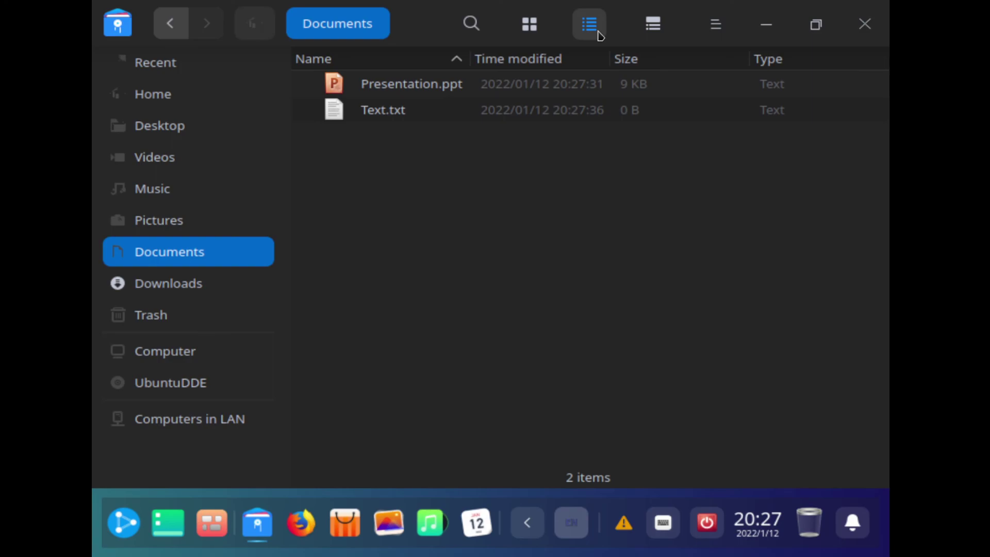
{"action": "left_click", "coordinate": [653, 31]}
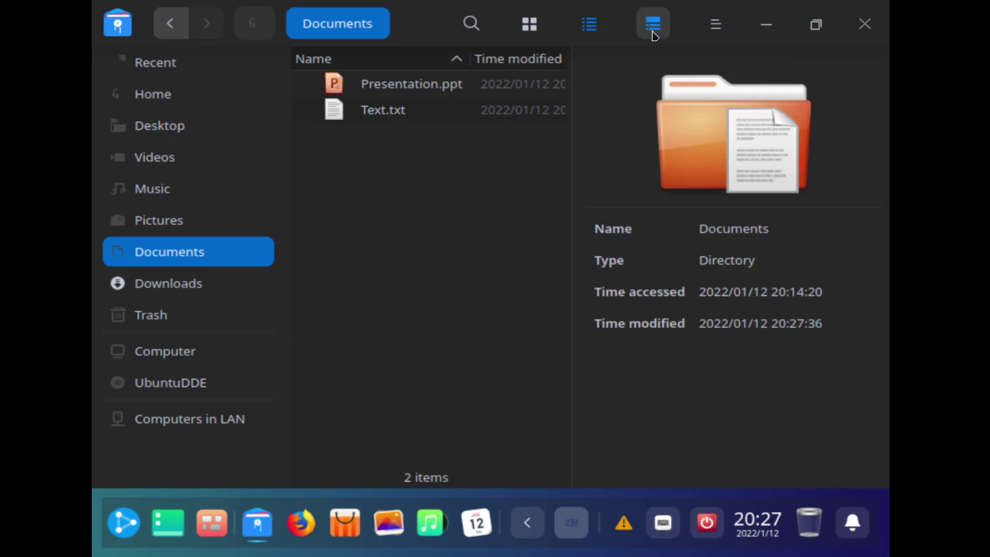
{"action": "left_click", "coordinate": [716, 31]}
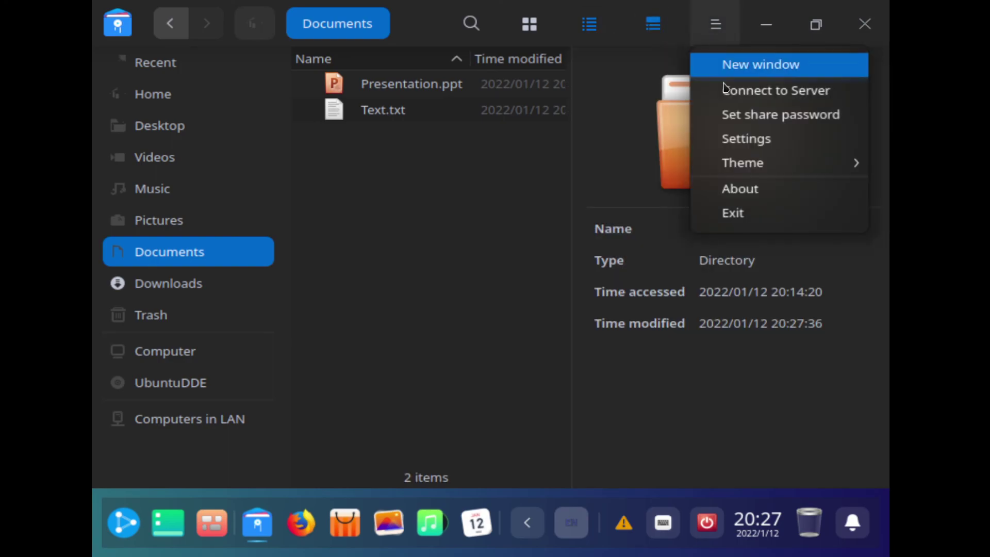
{"action": "mouse_move", "coordinate": [738, 172]}
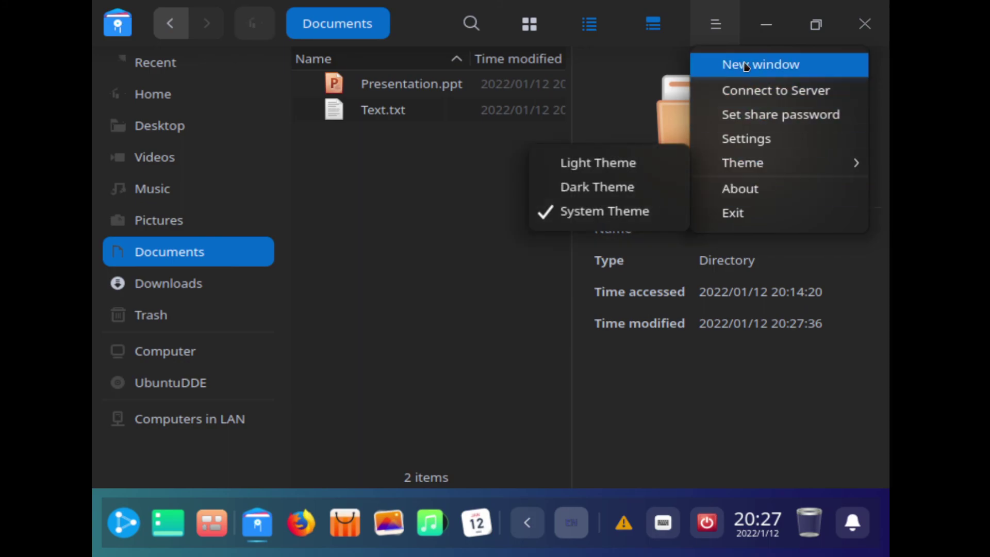
{"action": "left_click", "coordinate": [411, 163]}
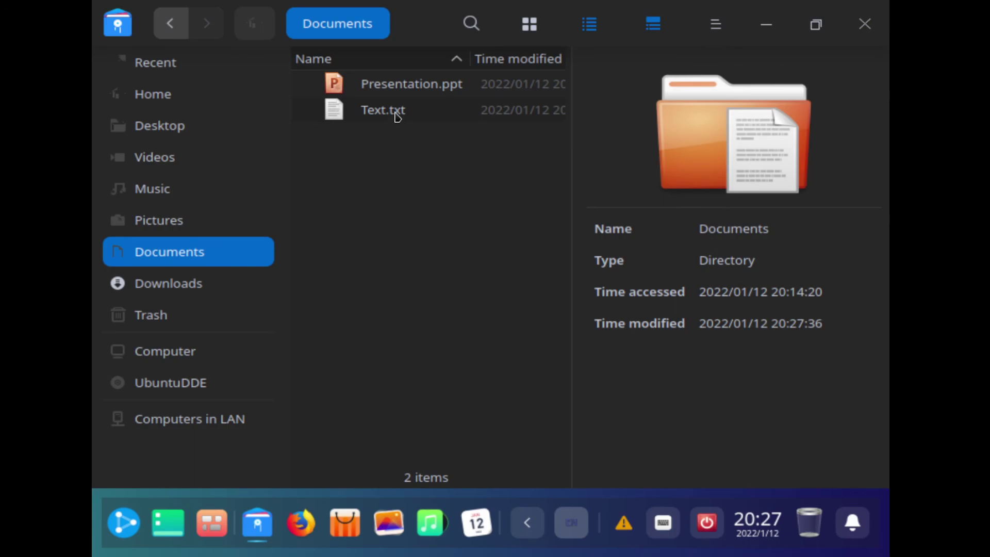
Step: Try to add the Red tag to Text.txt
{"action": "right_click", "coordinate": [397, 117]}
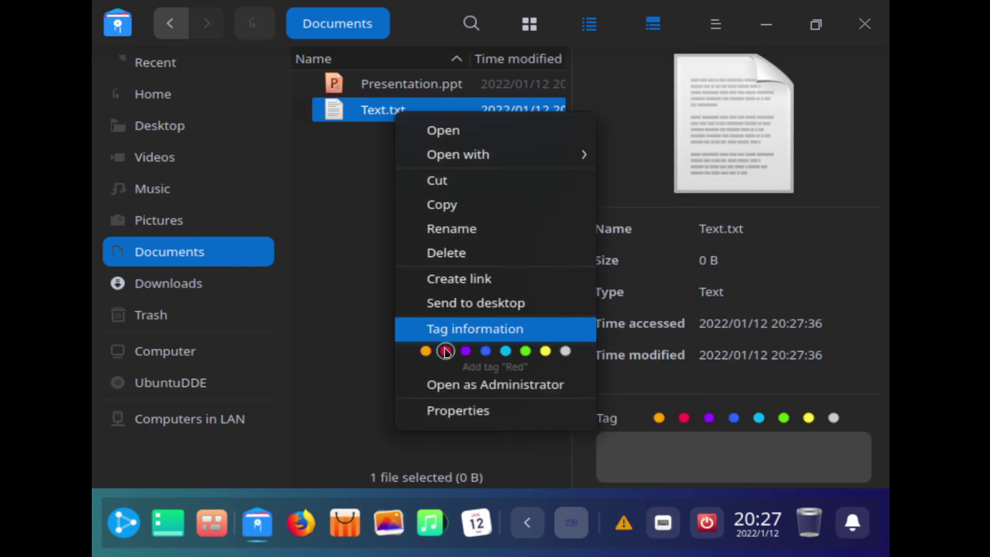
{"action": "left_click", "coordinate": [446, 352]}
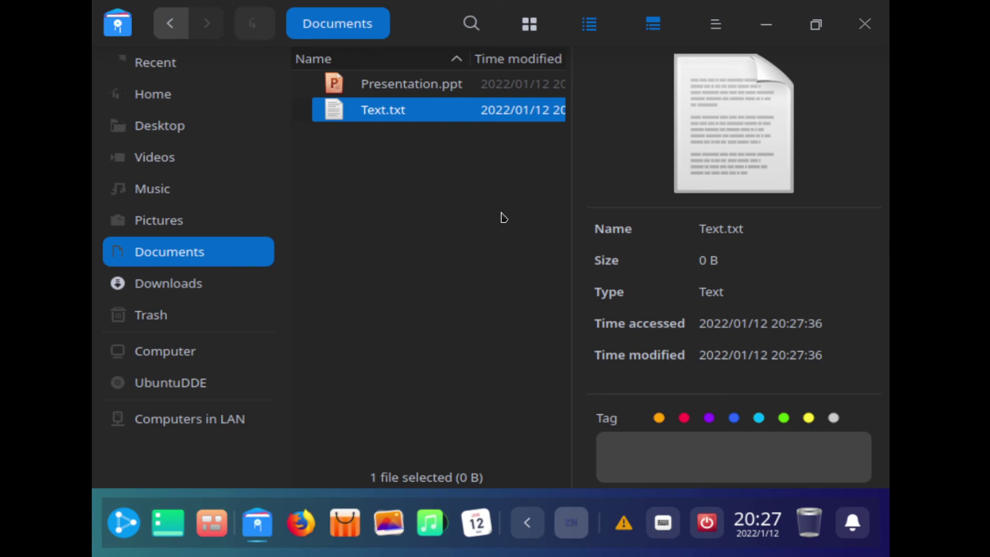
Step: Switch the Documents folder back to icon view and close the file manager
{"action": "left_click", "coordinate": [531, 35]}
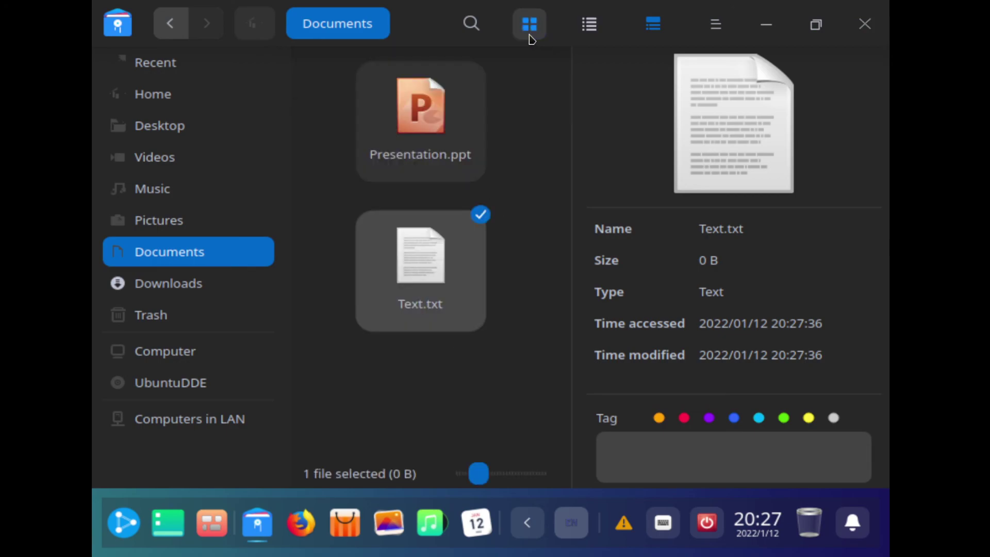
{"action": "left_click", "coordinate": [530, 221]}
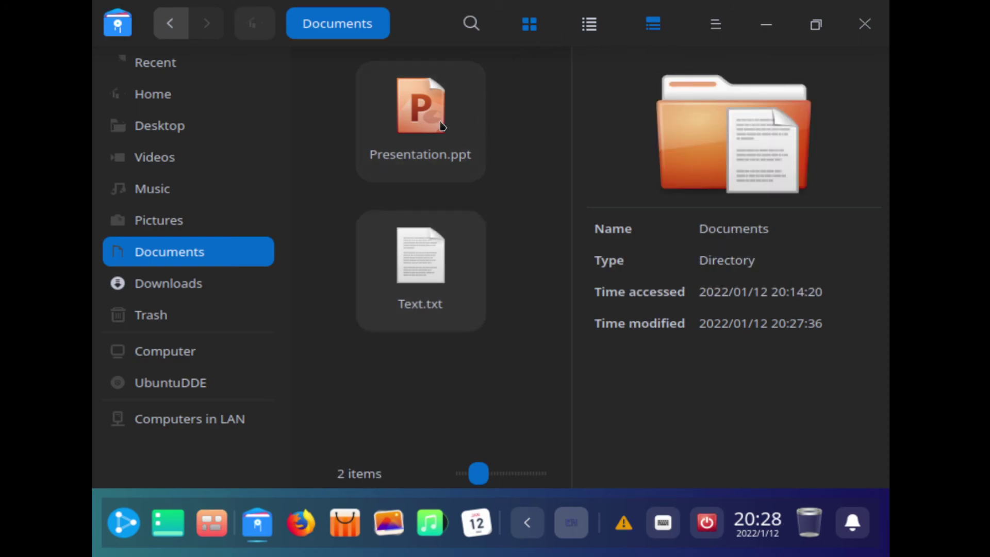
{"action": "key", "text": "alt+F4"}
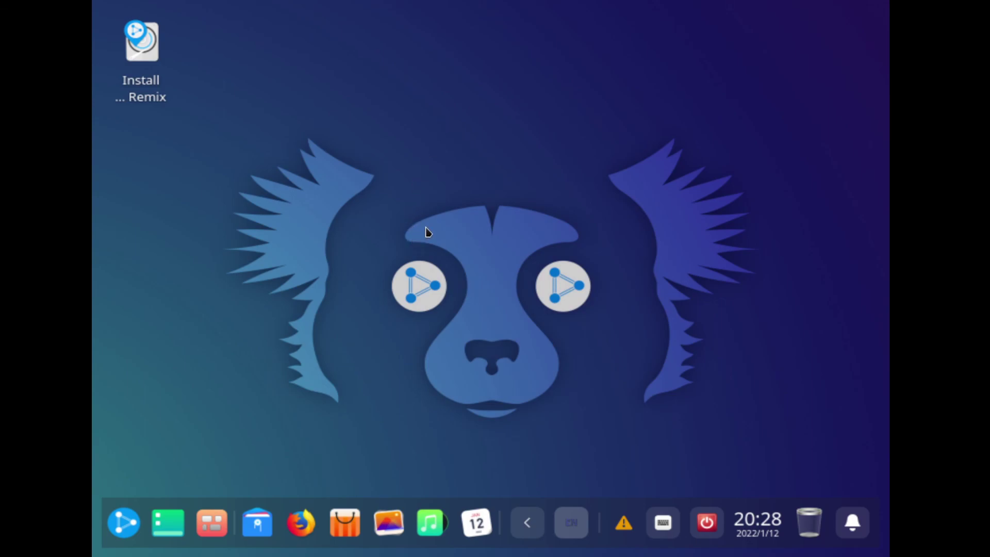